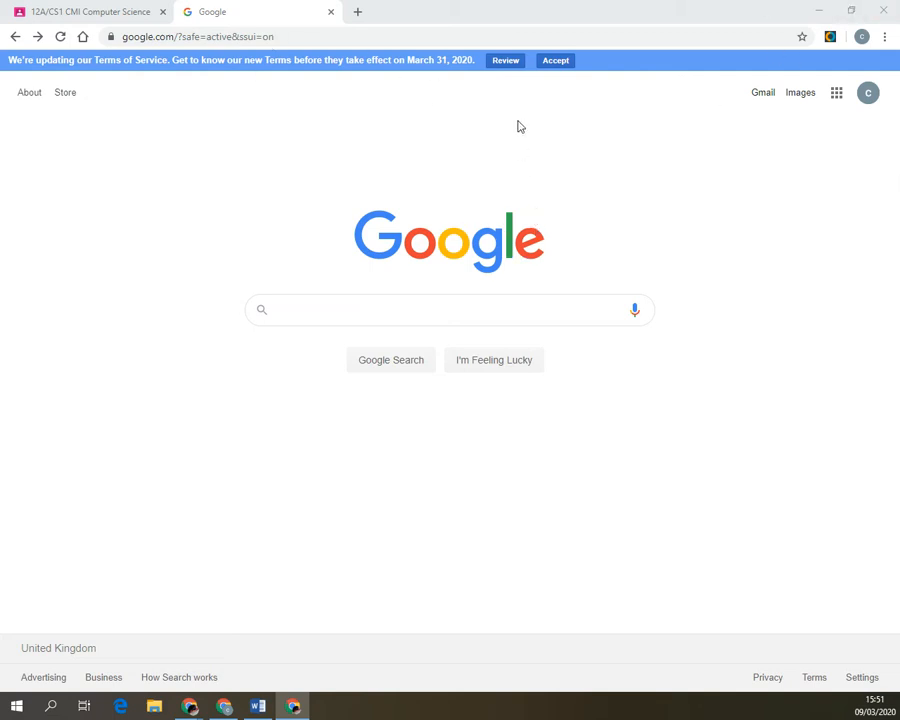
# Accept Google's updated Terms of Service, check the Classroom tab, and return to Google search.
pyautogui.click(562, 62)
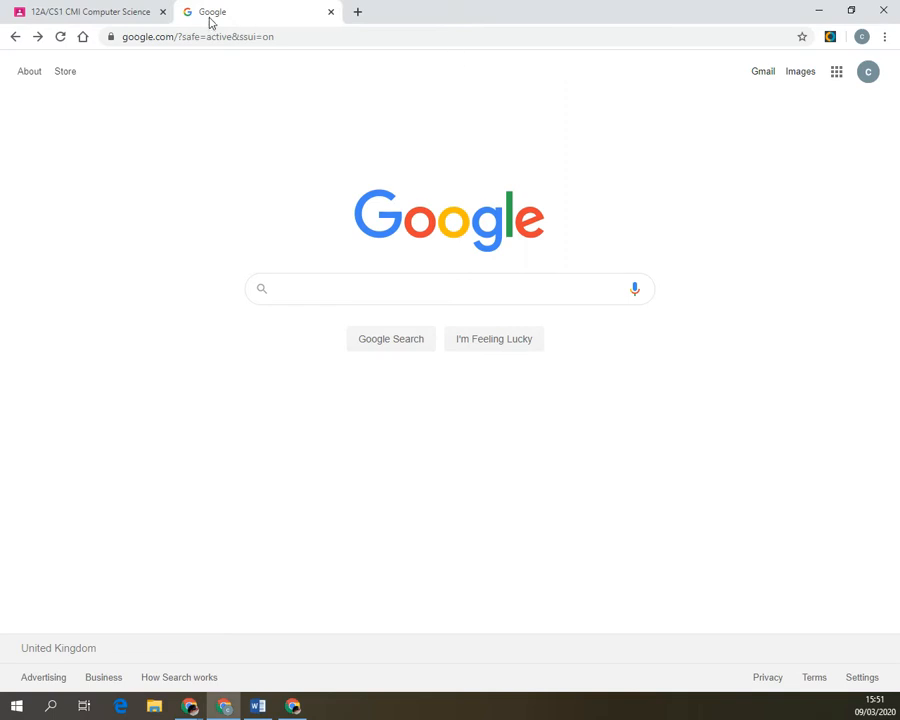
pyautogui.click(76, 8)
pyautogui.click(220, 11)
pyautogui.click(100, 12)
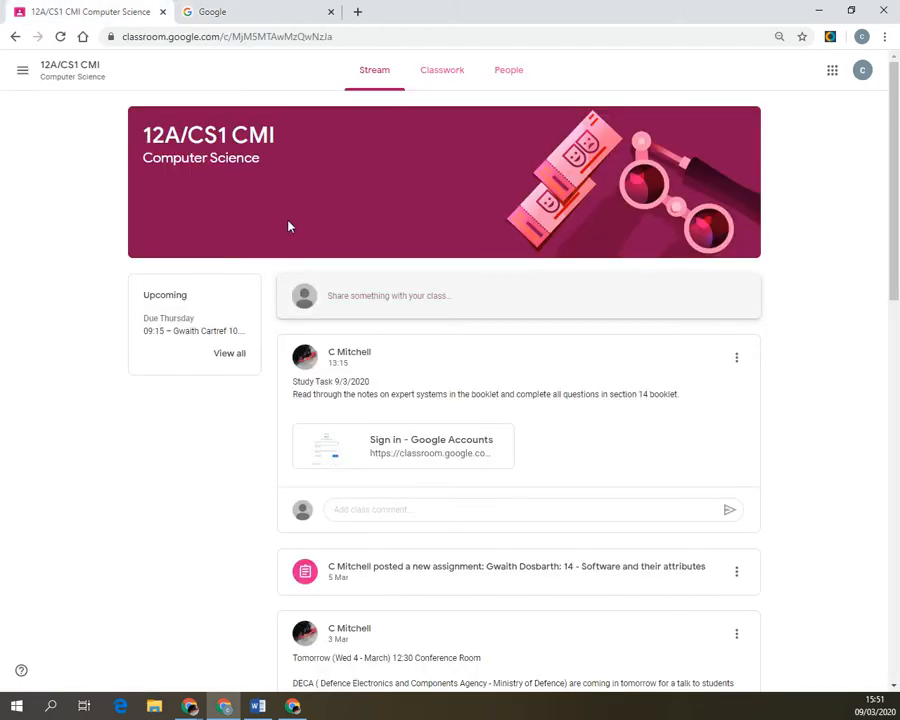
pyautogui.click(301, 8)
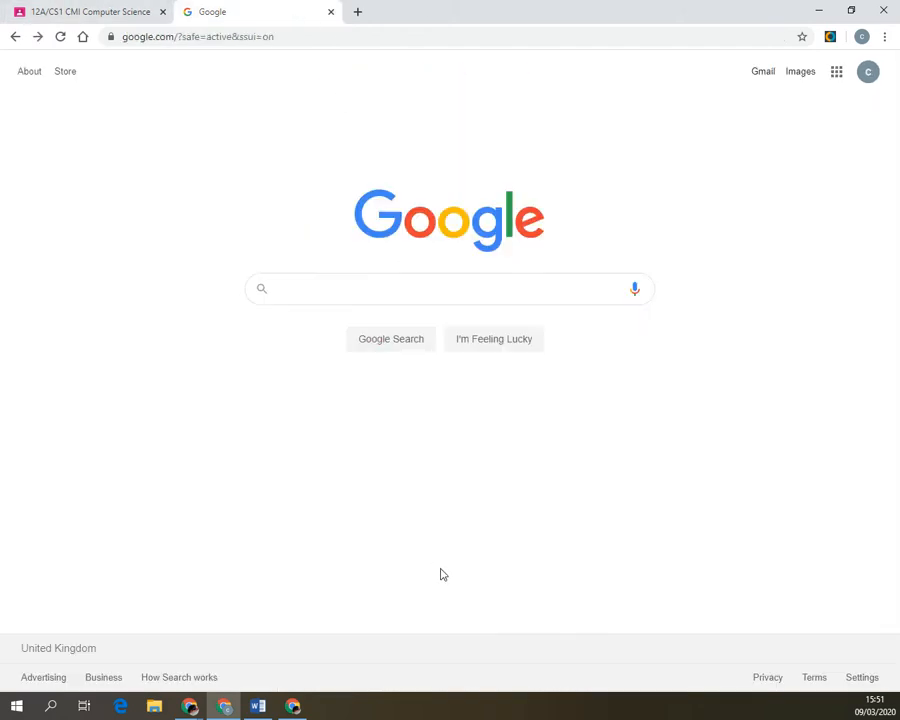
# In a new tab, search for 'chrome web store' and open the Chrome Web Store.
pyautogui.click(357, 14)
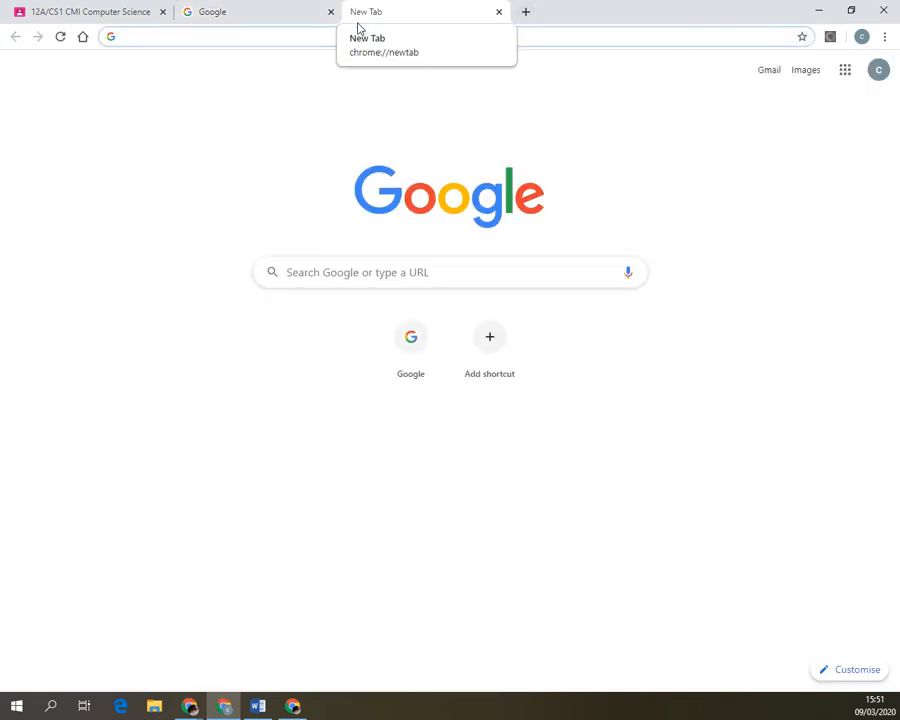
pyautogui.write('ch')
pyautogui.press('Return')
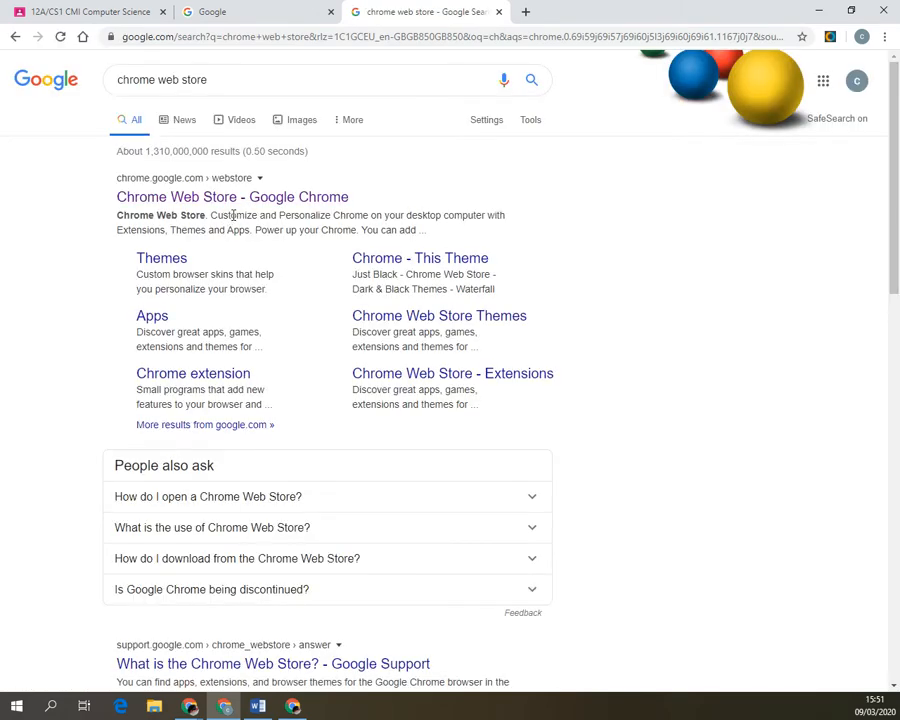
pyautogui.click(237, 201)
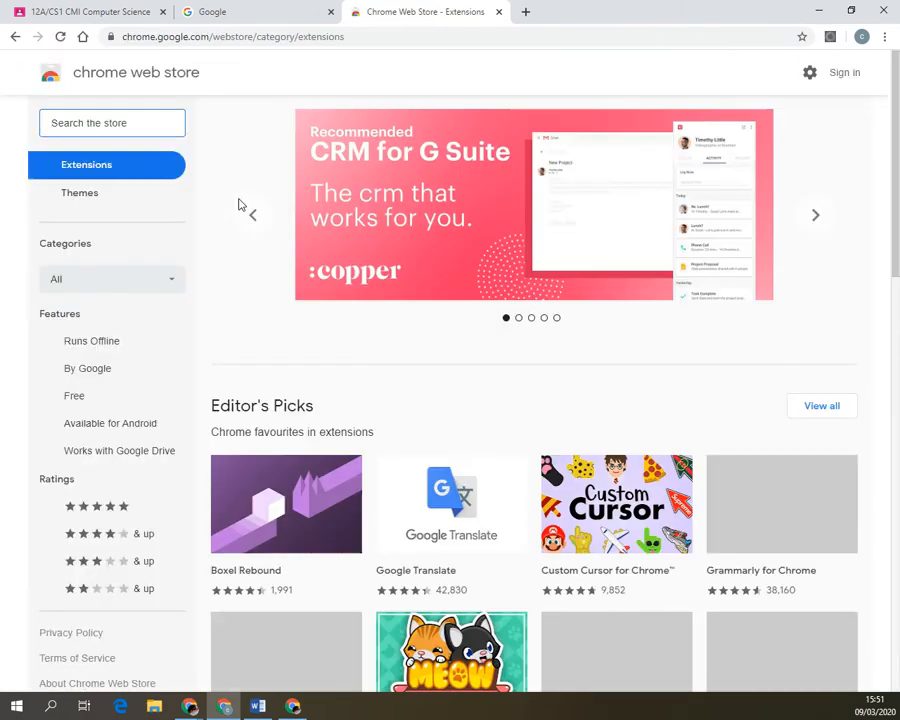
# Search the store for 'screencastify' and add the Screencastify extension to Chrome.
pyautogui.write('sc')
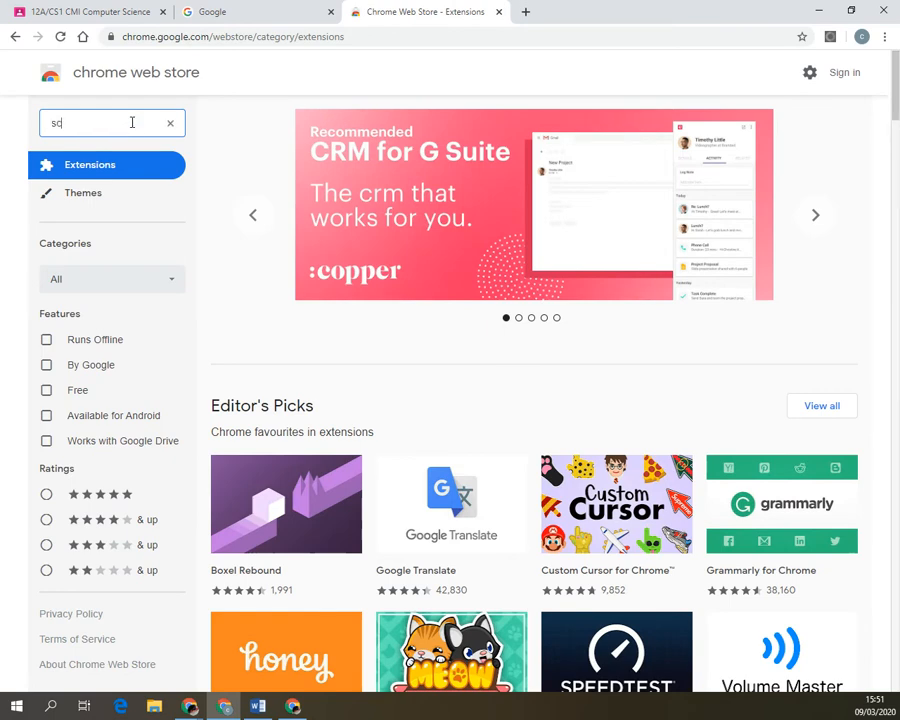
pyautogui.write('reencastify')
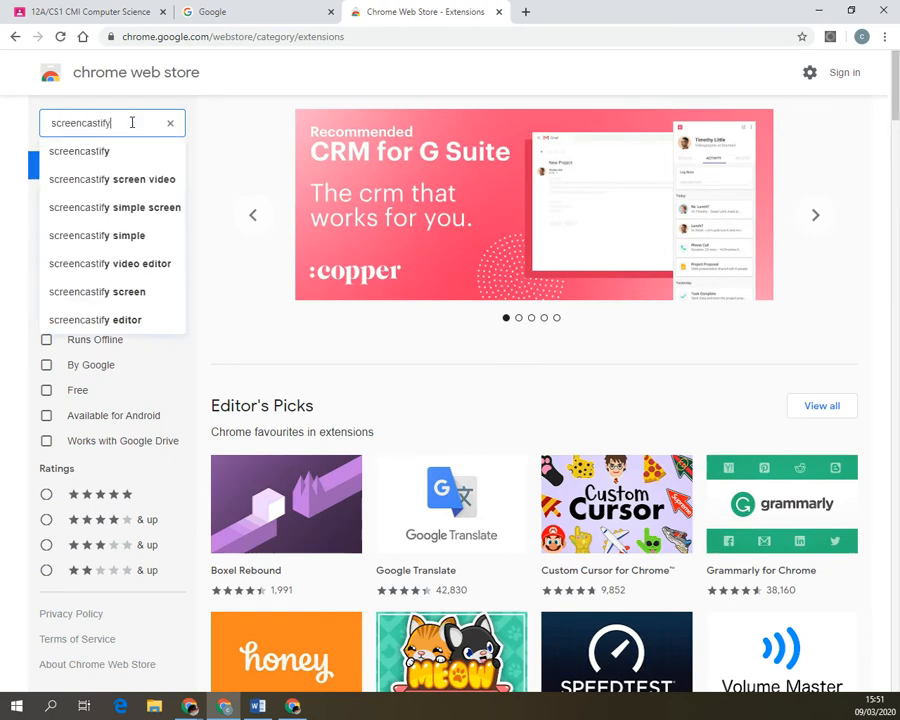
pyautogui.press('Return')
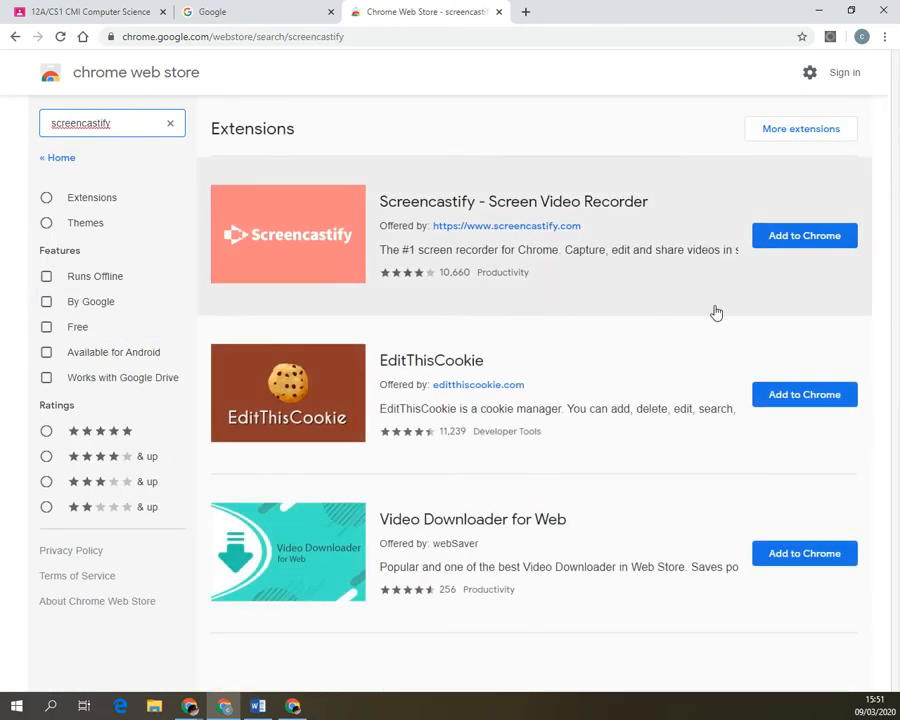
pyautogui.click(791, 238)
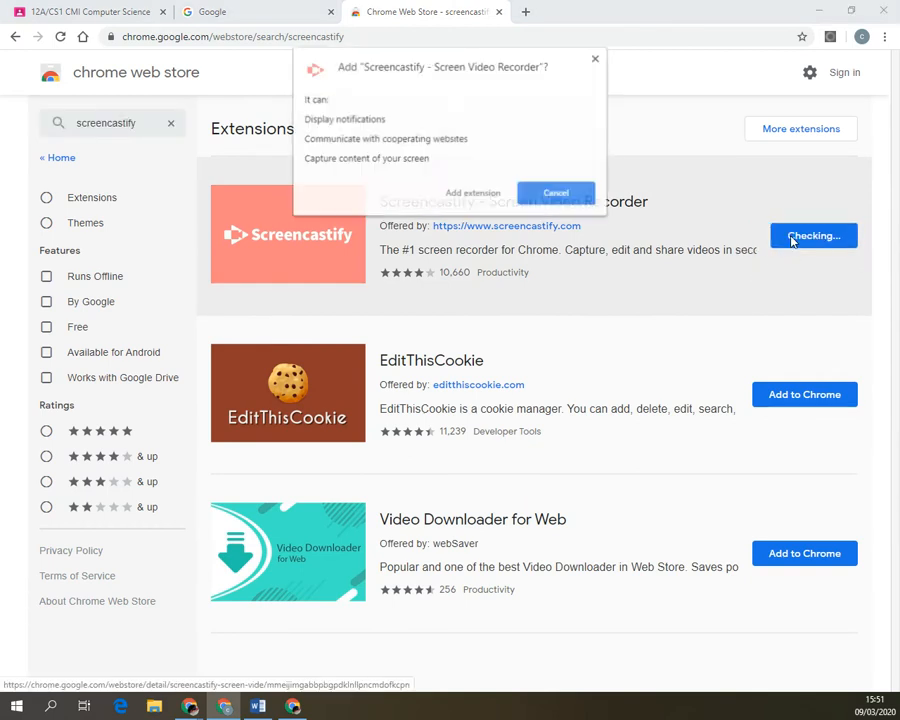
pyautogui.click(485, 194)
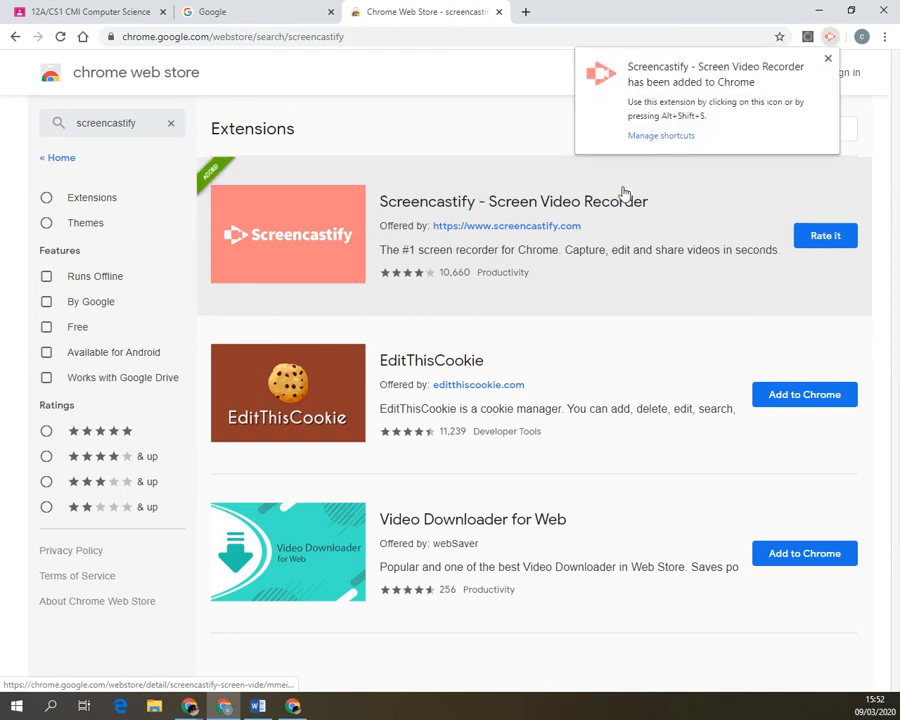
pyautogui.click(828, 60)
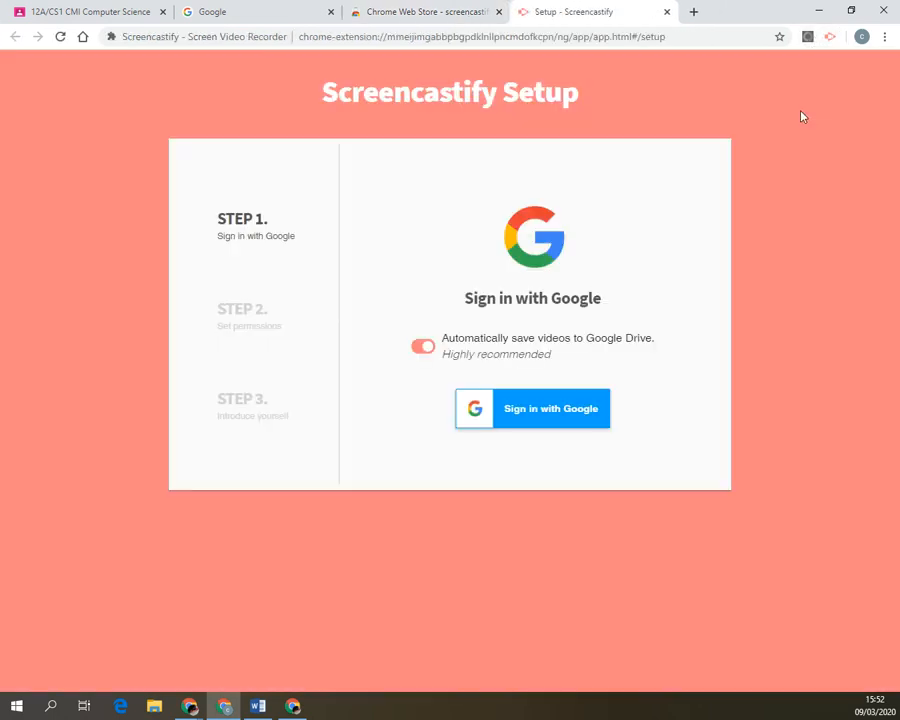
# Sign in to Screencastify with Google and grant camera, microphone, drawing and website permissions.
pyautogui.click(534, 416)
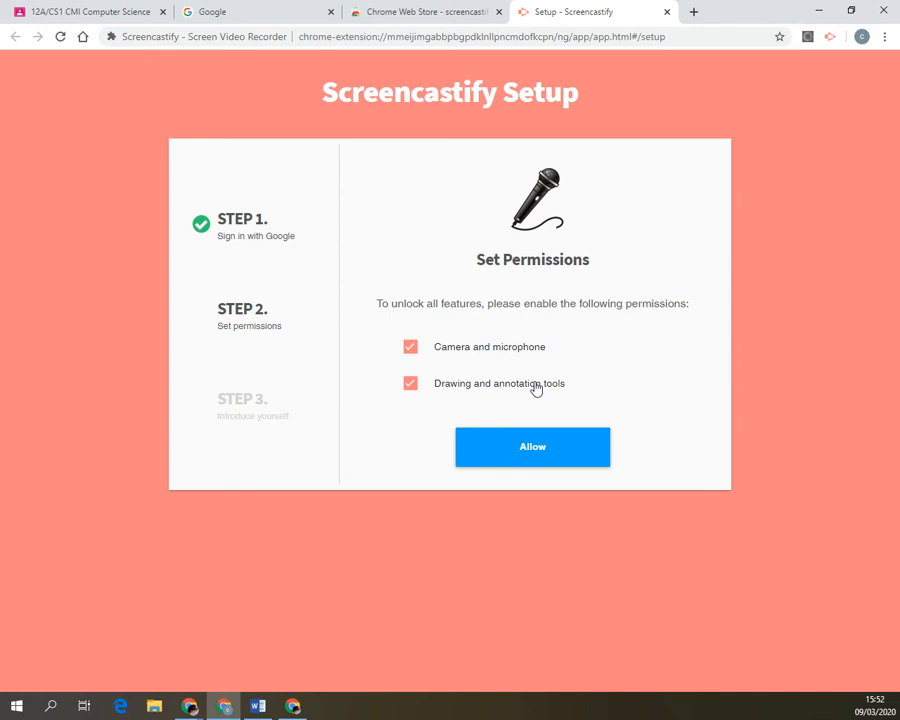
pyautogui.click(534, 446)
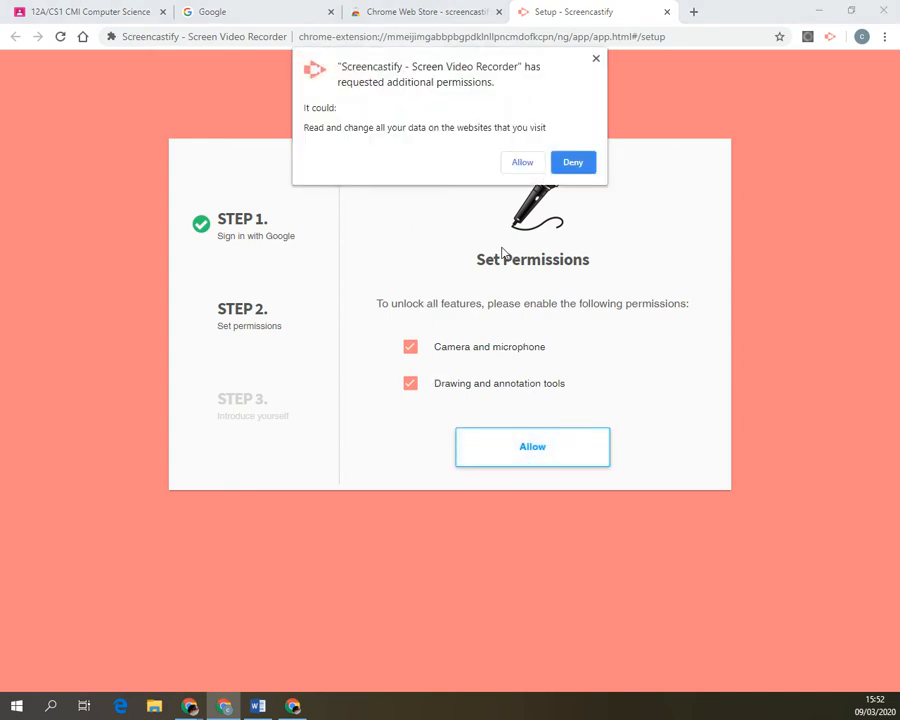
pyautogui.click(519, 162)
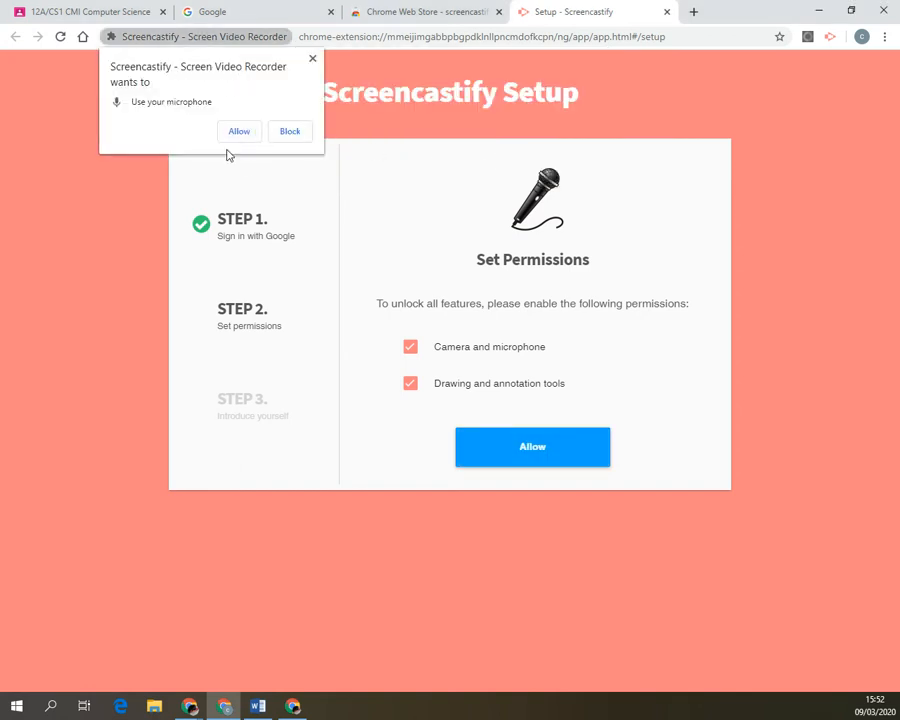
pyautogui.click(248, 137)
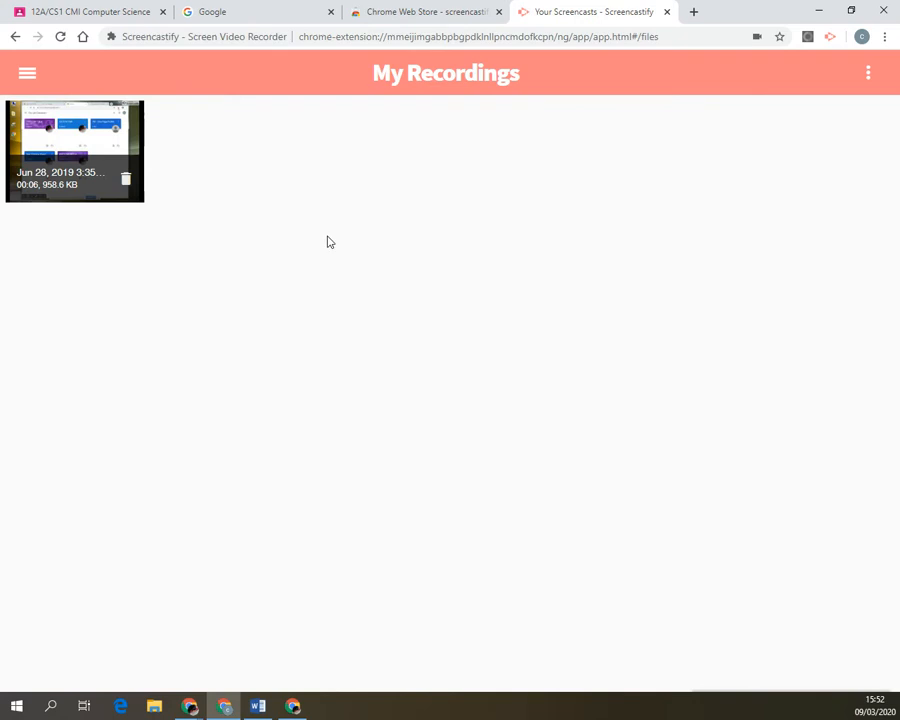
# Delete the old June 2019 recording and close the Screencastify setup tab.
pyautogui.click(126, 180)
pyautogui.click(614, 432)
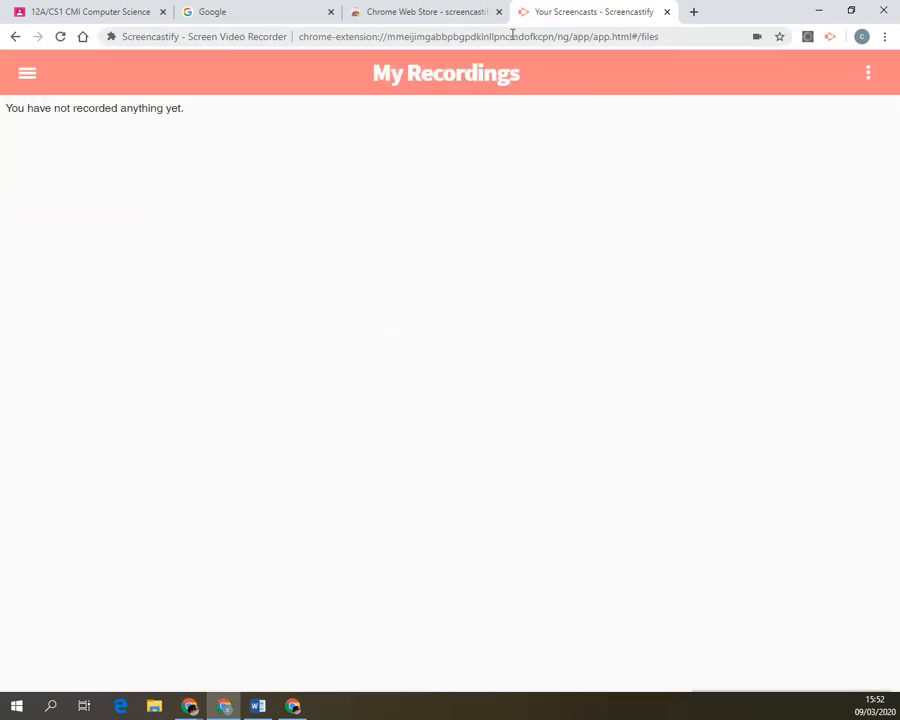
pyautogui.click(668, 12)
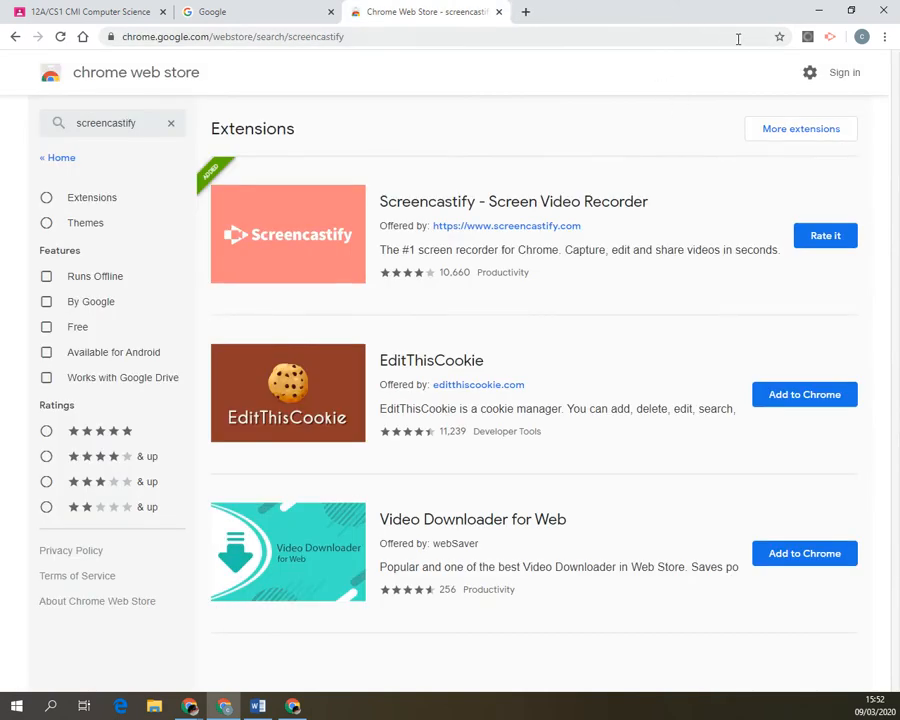
# Close the Chrome Web Store tab and show Screencastify's recording options over Google.
pyautogui.click(498, 12)
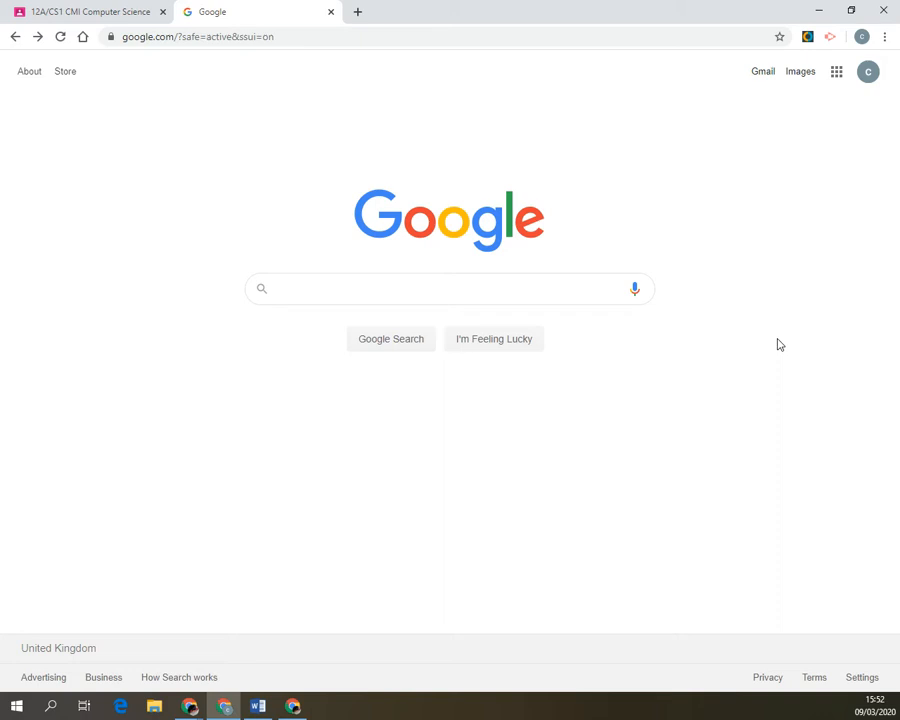
pyautogui.click(833, 42)
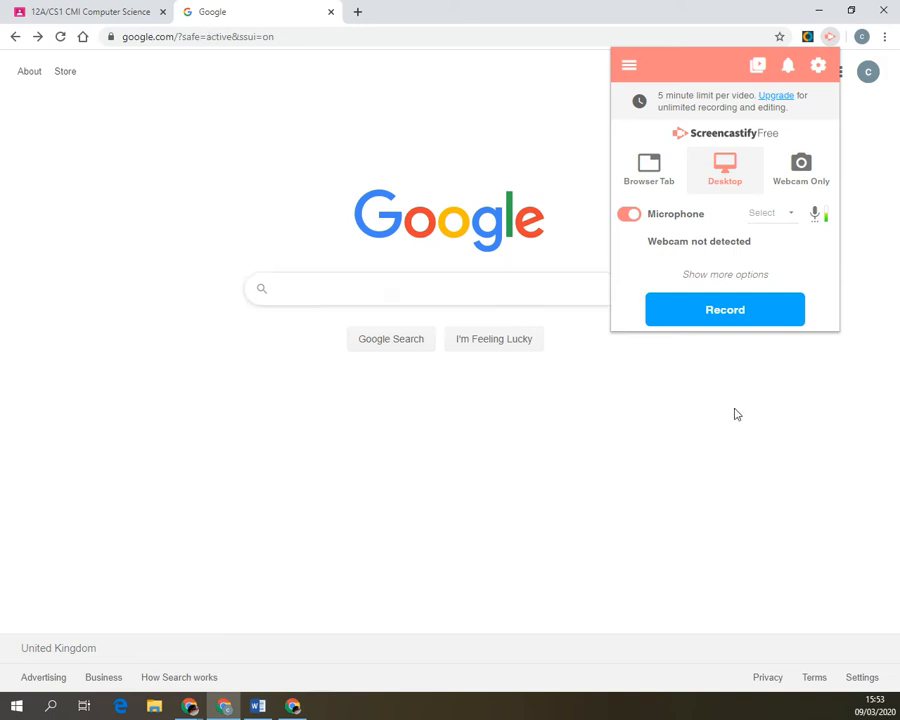
# Start the Desktop recording with microphone on, then bring the Word how-to document forward.
pyautogui.click(707, 310)
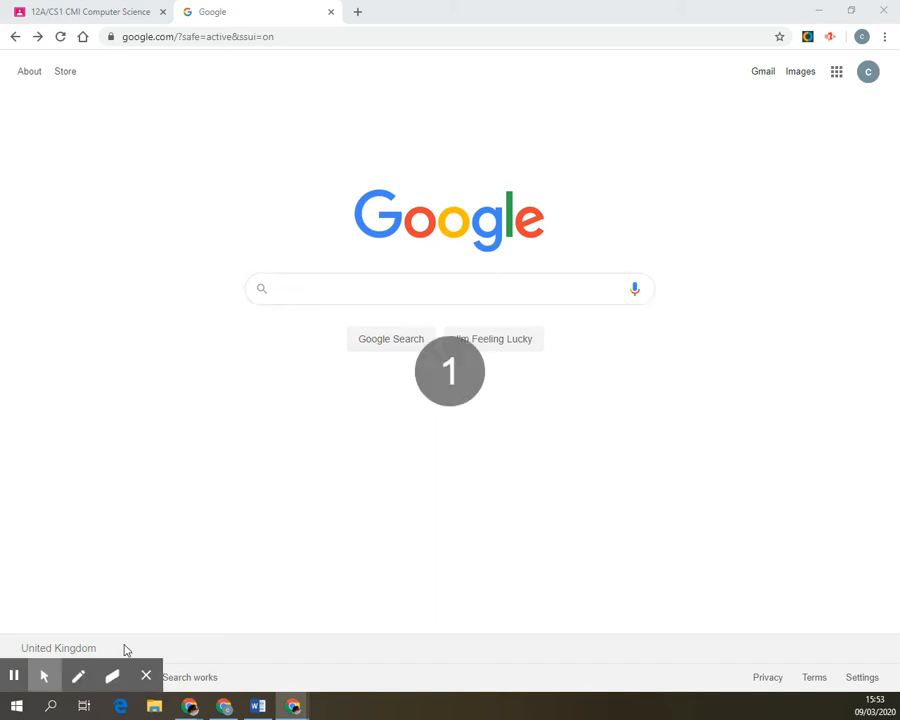
pyautogui.moveTo(129, 672)
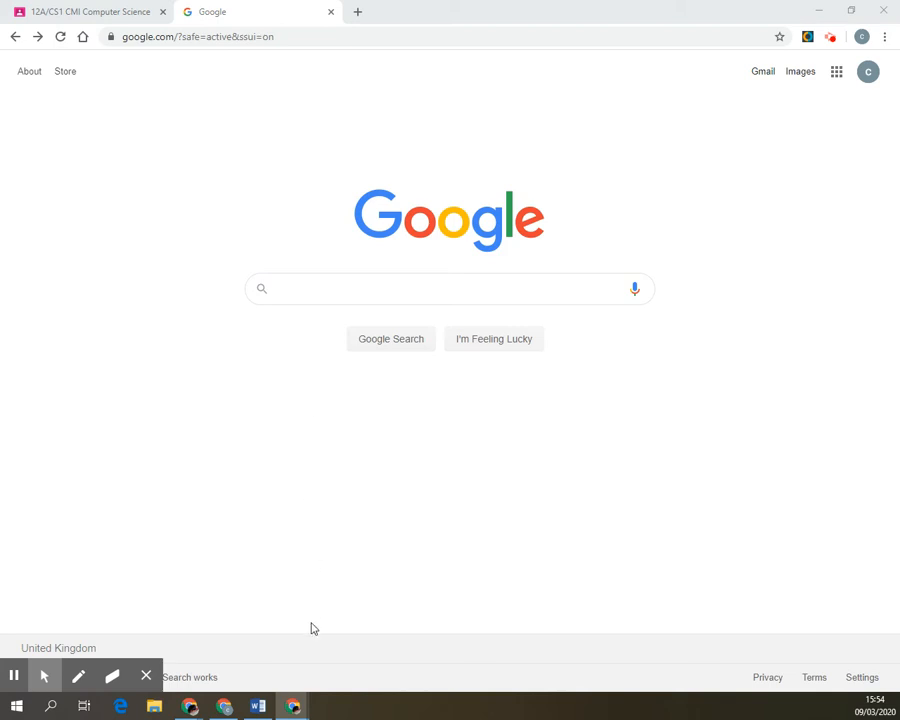
pyautogui.click(258, 704)
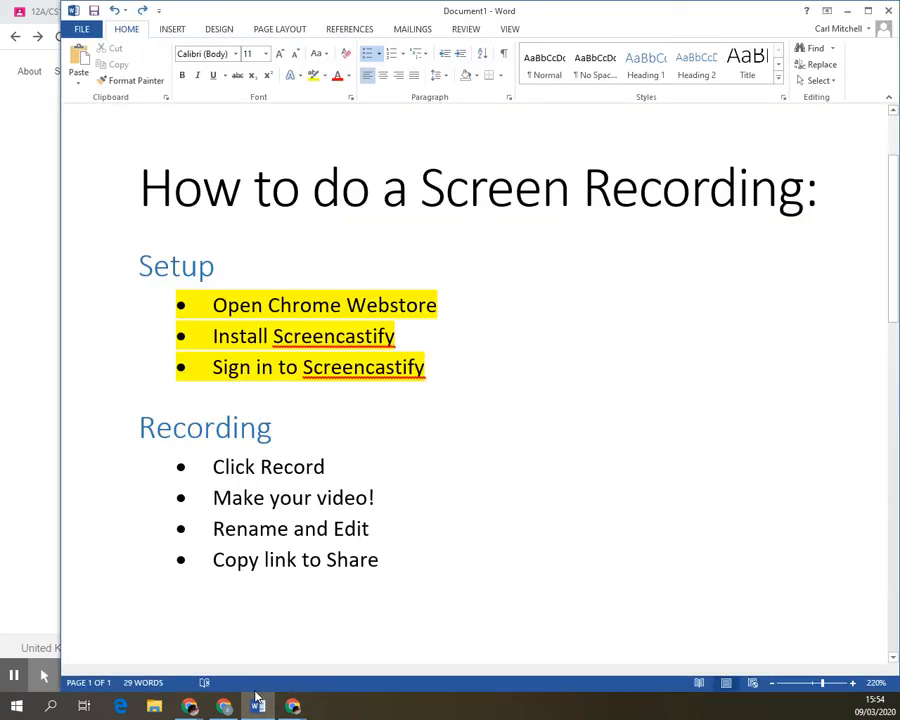
# Highlight 'Click Record' and 'Make your video!' in yellow, then bring Chrome's Google page forward.
pyautogui.click(318, 467)
pyautogui.moveTo(318, 467); pyautogui.dragTo(200, 446)
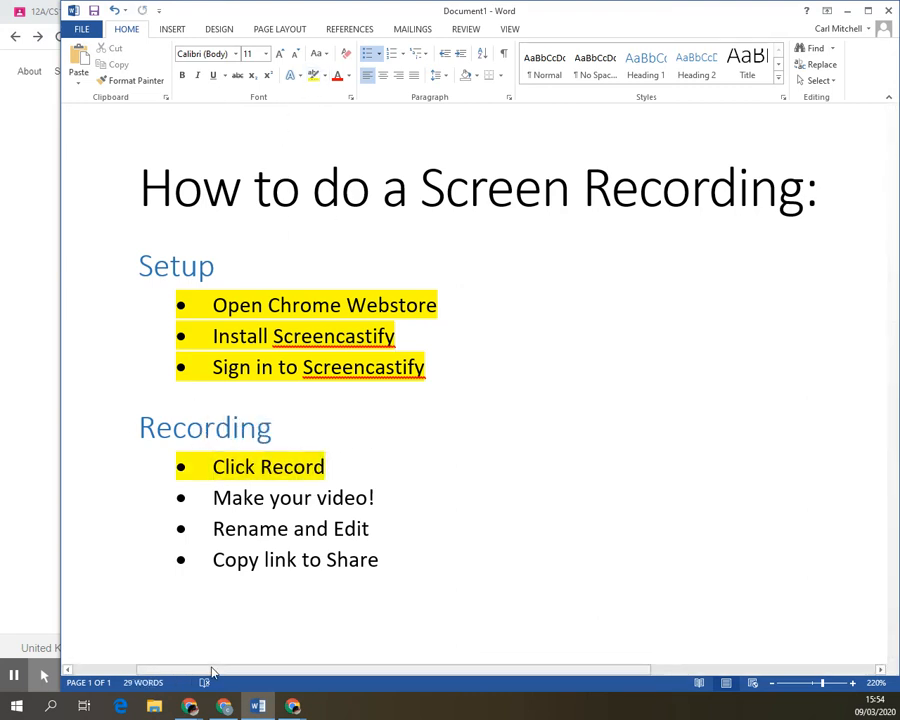
pyautogui.moveTo(208, 496); pyautogui.dragTo(390, 507)
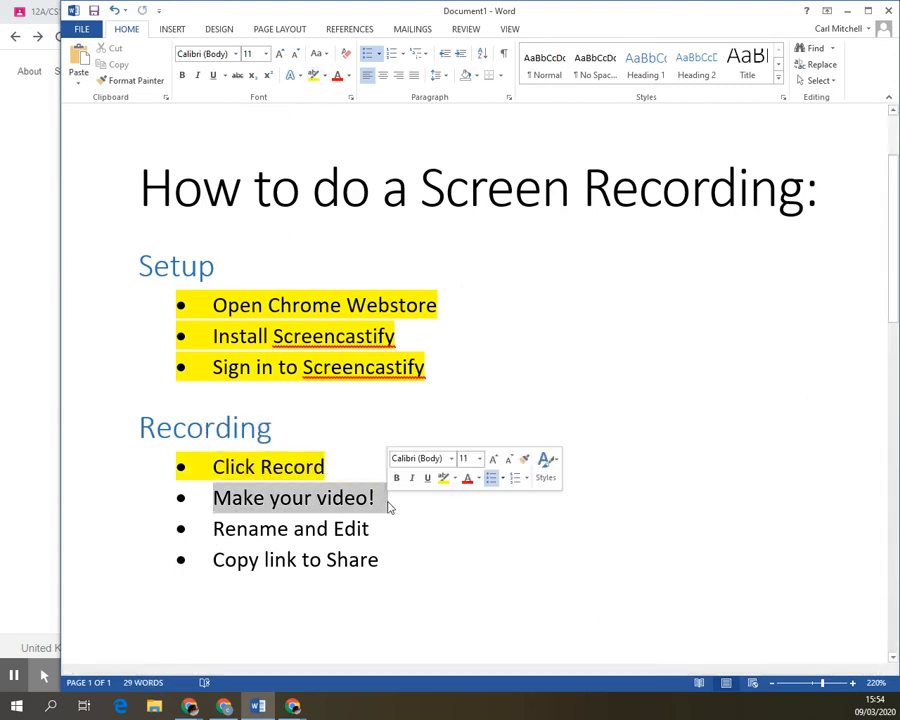
pyautogui.click(312, 75)
pyautogui.click(214, 524)
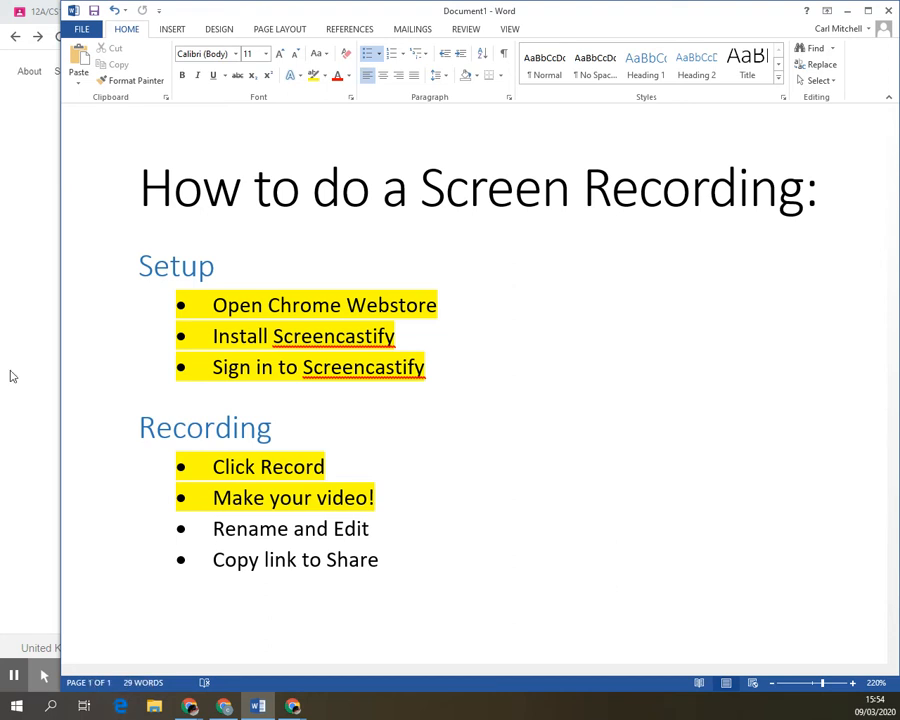
pyautogui.click(44, 414)
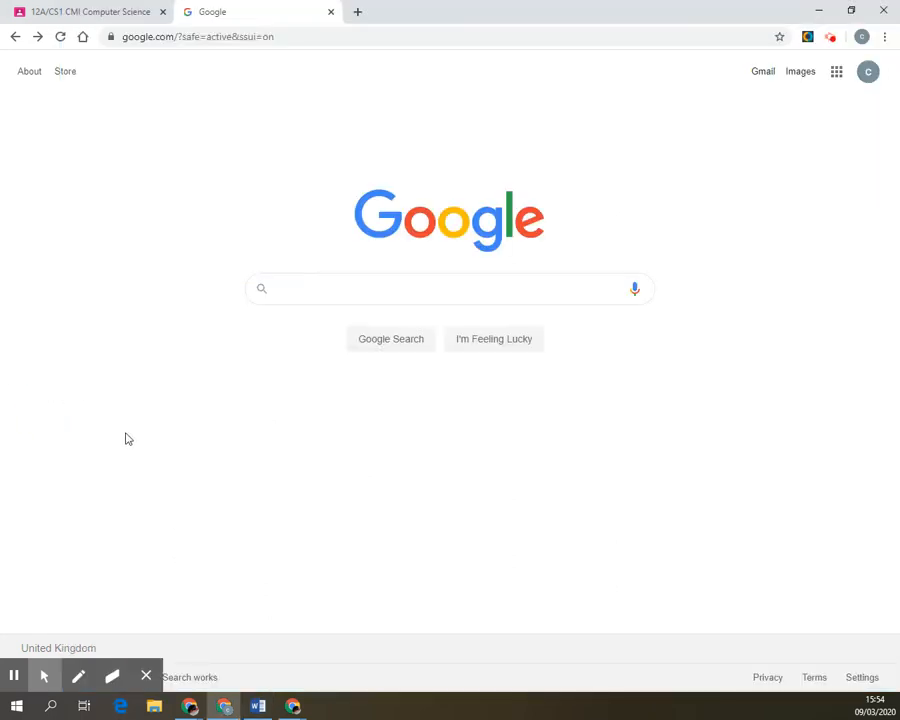
# Type 'Type you search item here' into the Google search box.
pyautogui.click(388, 290)
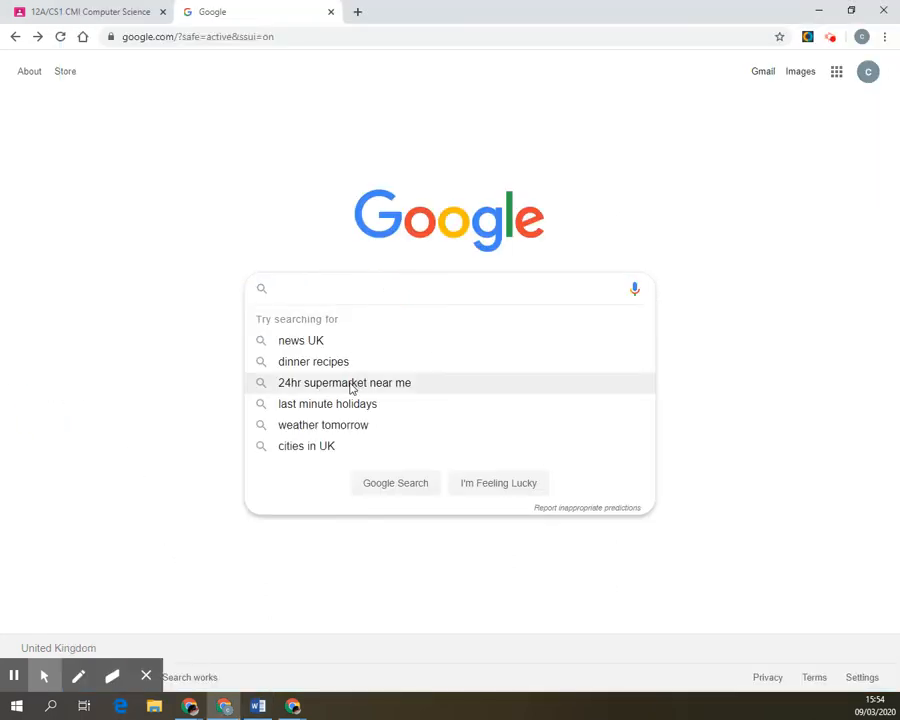
pyautogui.write('Type you')
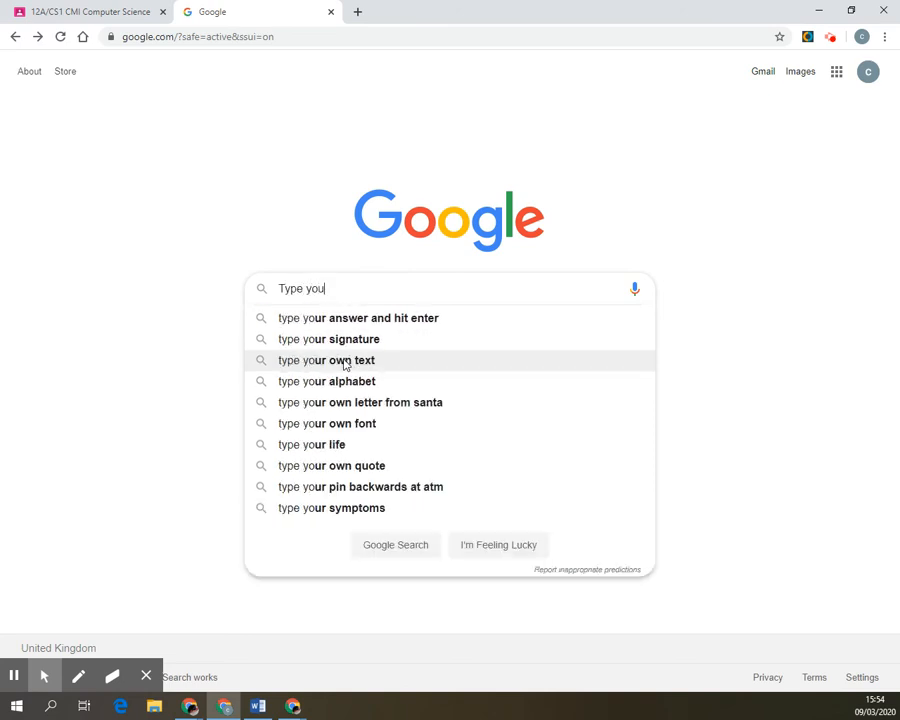
pyautogui.write(' search item')
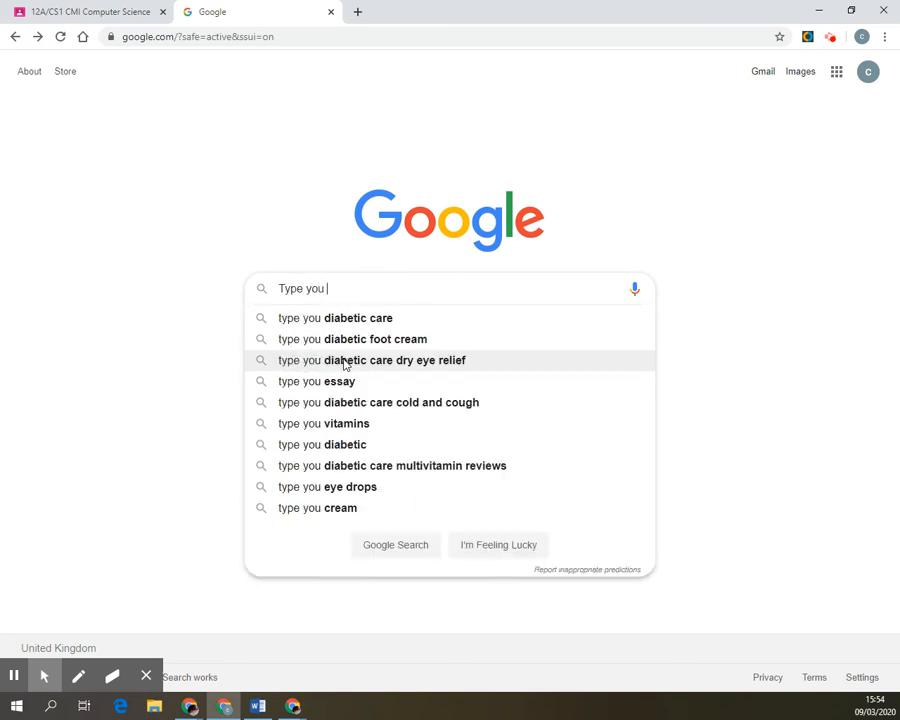
pyautogui.write(' here')
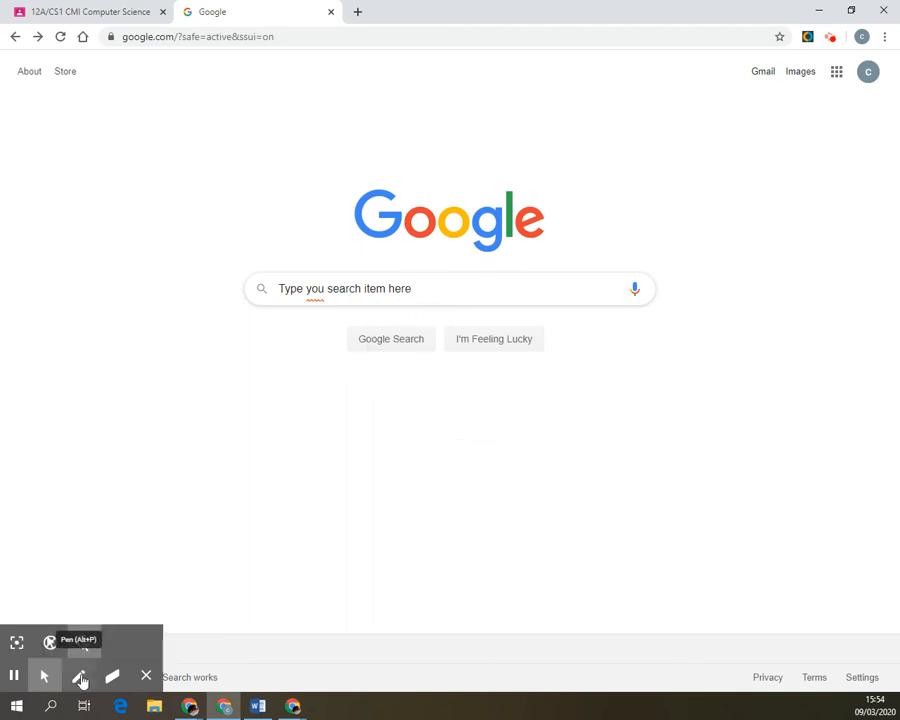
# Draw a red arrow at the search box, then circle the search box and button in blue.
pyautogui.click(79, 676)
pyautogui.moveTo(499, 120)
pyautogui.mouseDown()
pyautogui.moveTo(444, 157)
pyautogui.moveTo(356, 253)
pyautogui.moveTo(353, 244)
pyautogui.moveTo(418, 258)
pyautogui.mouseUp()
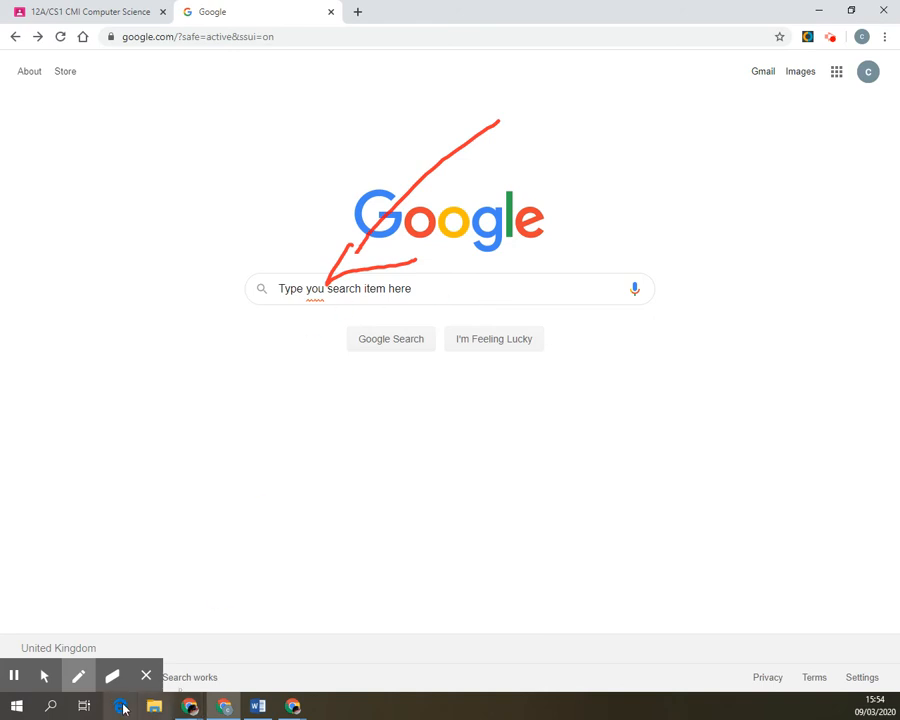
pyautogui.moveTo(78, 676)
pyautogui.moveTo(124, 641); pyautogui.dragTo(110, 641)
pyautogui.moveTo(362, 257)
pyautogui.mouseDown()
pyautogui.moveTo(201, 258)
pyautogui.moveTo(528, 284)
pyautogui.moveTo(209, 268)
pyautogui.mouseUp()
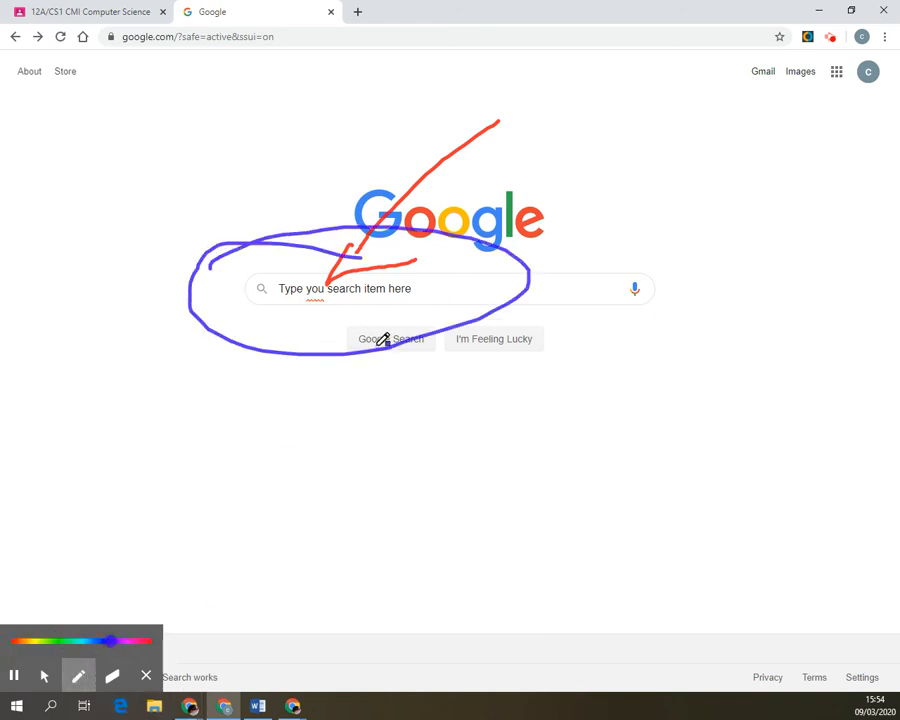
pyautogui.moveTo(396, 325)
pyautogui.mouseDown()
pyautogui.moveTo(383, 399)
pyautogui.moveTo(355, 318)
pyautogui.mouseUp()
pyautogui.moveTo(426, 389); pyautogui.dragTo(484, 617)
pyautogui.moveTo(405, 440); pyautogui.dragTo(458, 352)
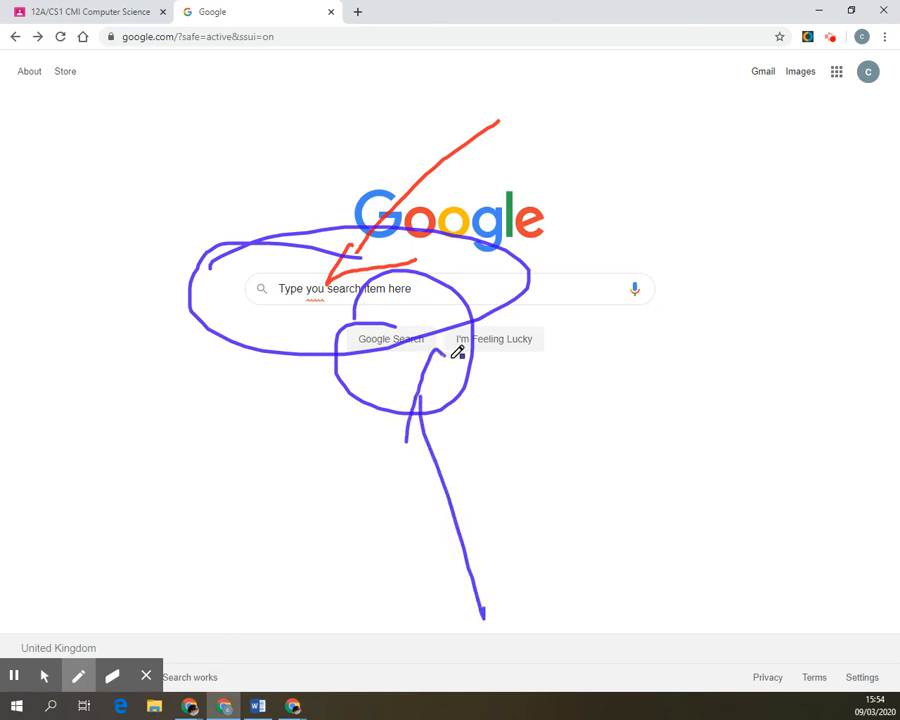
# Wipe all annotations clean with the Eraser, return to Mouse Pointer, and run Google Search.
pyautogui.click(114, 678)
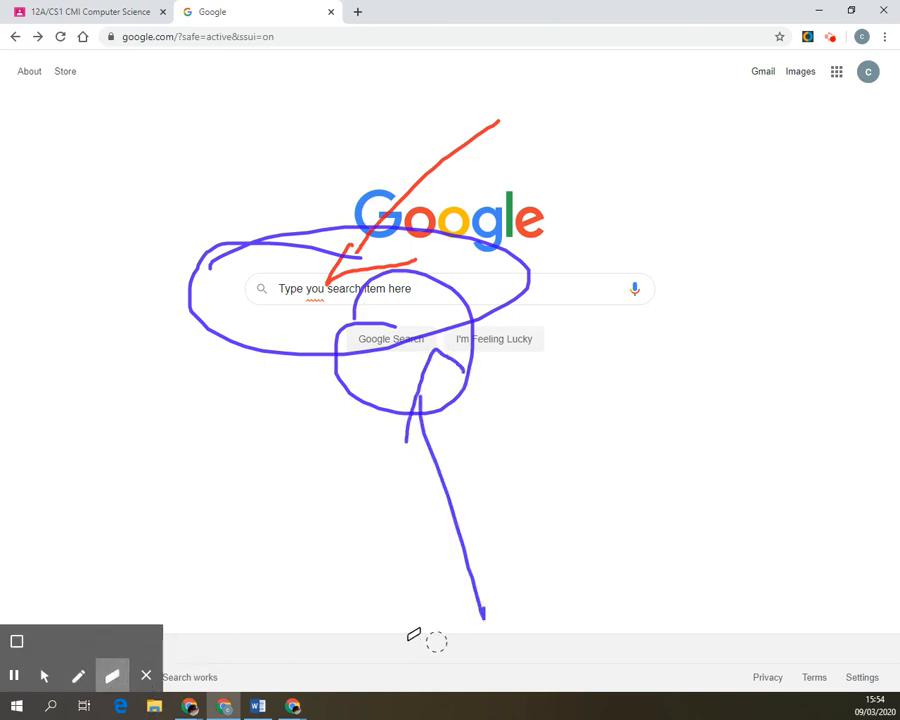
pyautogui.click(16, 643)
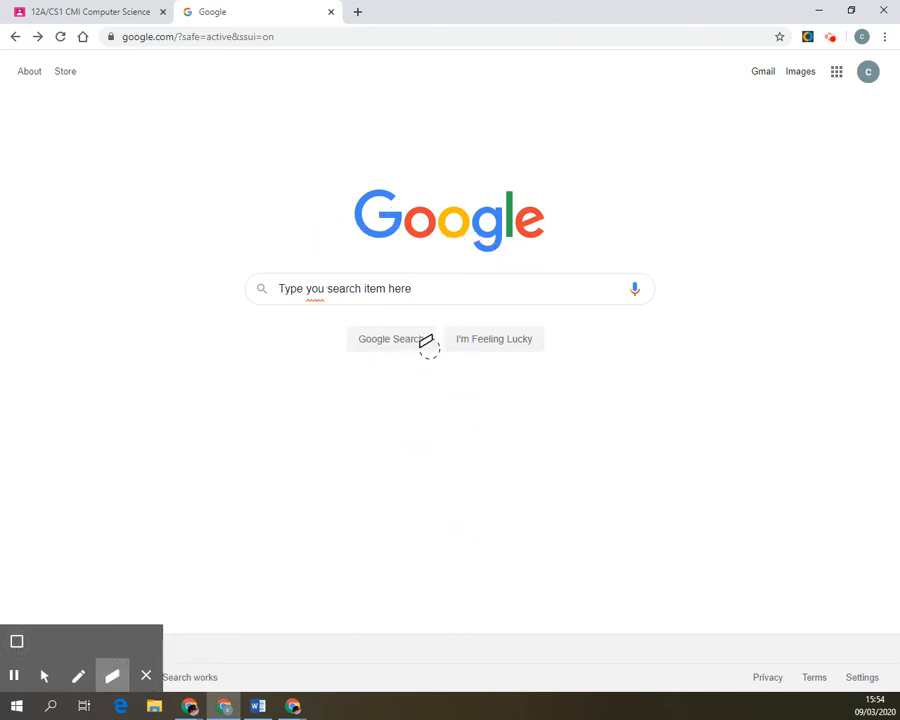
pyautogui.click(45, 678)
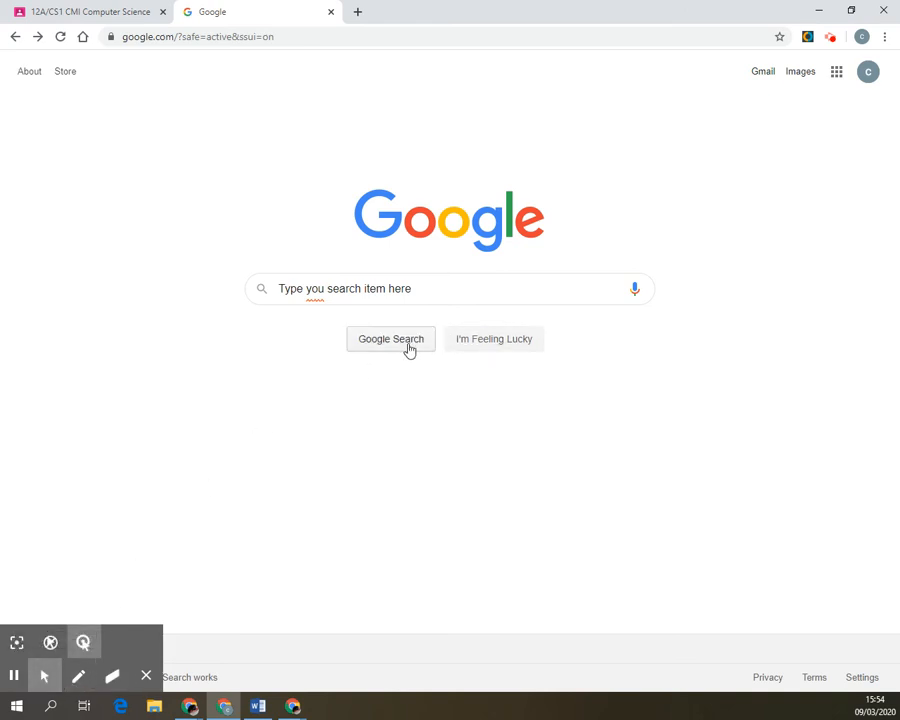
pyautogui.click(406, 347)
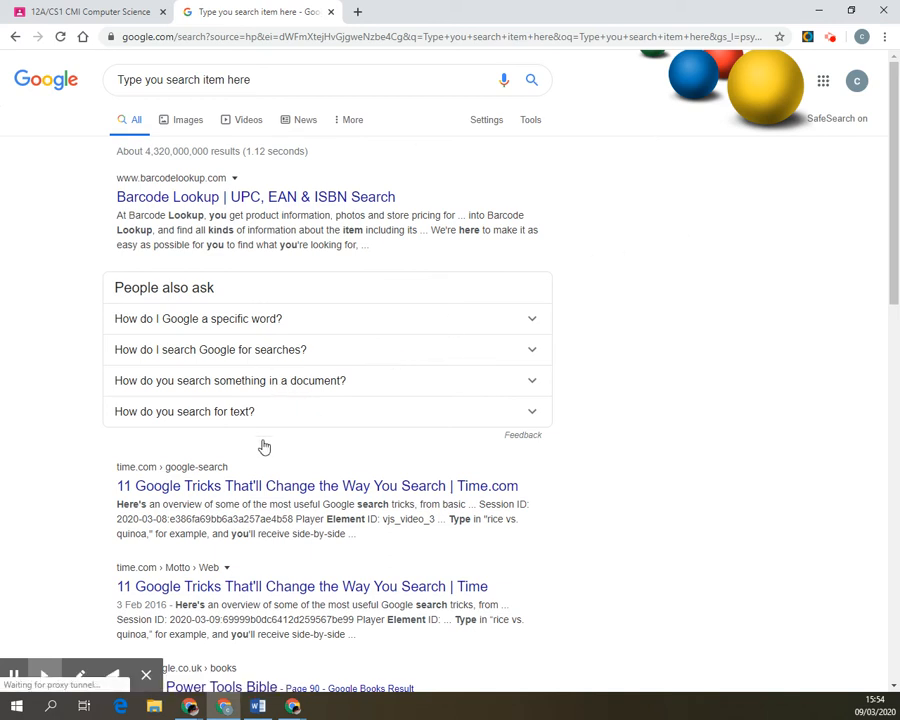
# Pause and resume the recording, then stop it from the extension to save the 1:28 video.
pyautogui.click(16, 677)
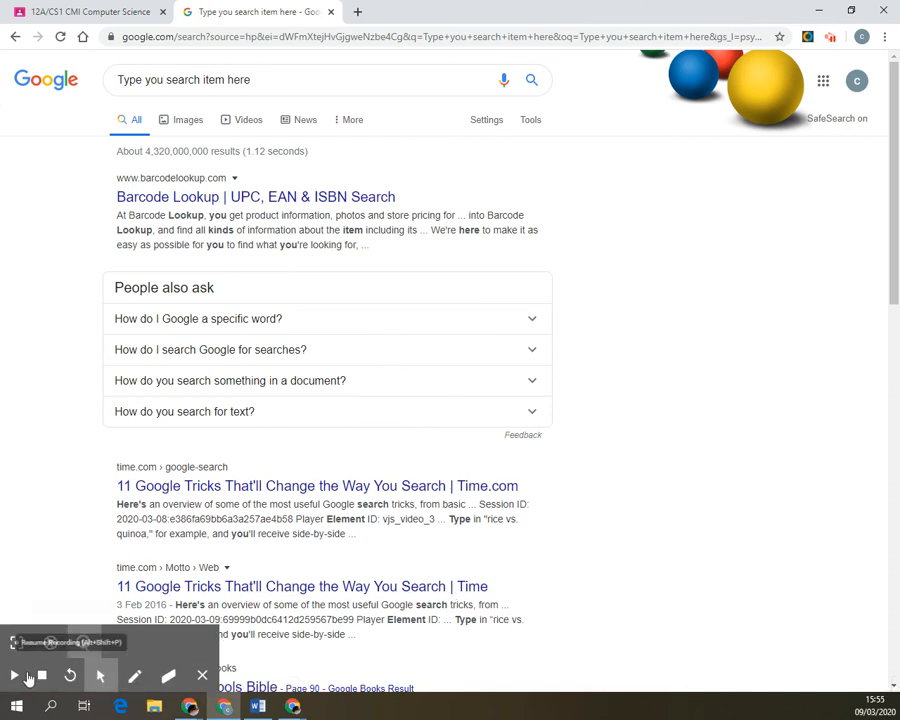
pyautogui.click(14, 676)
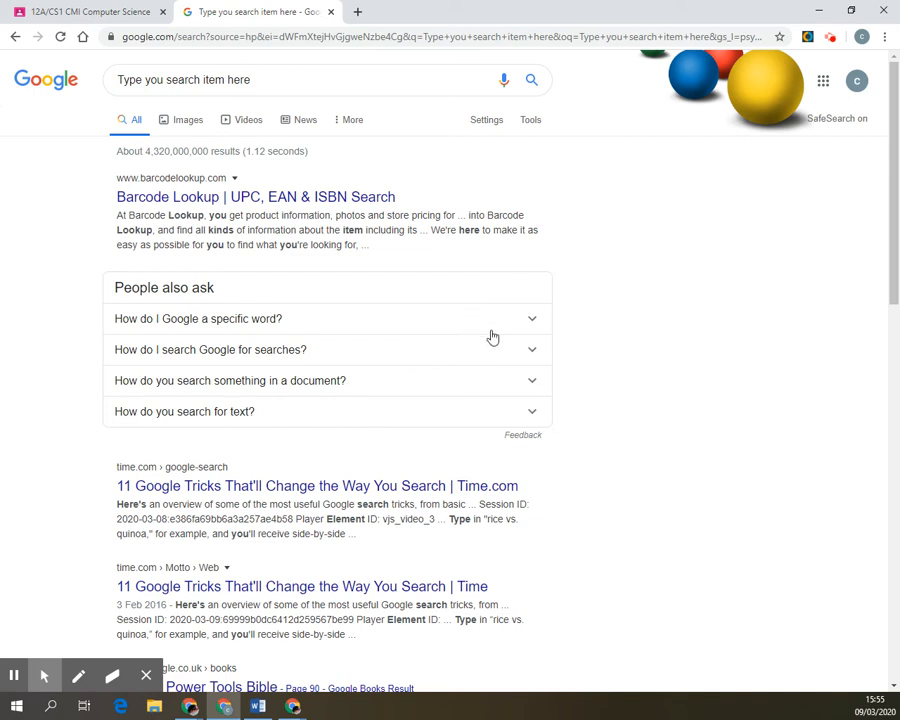
pyautogui.click(831, 39)
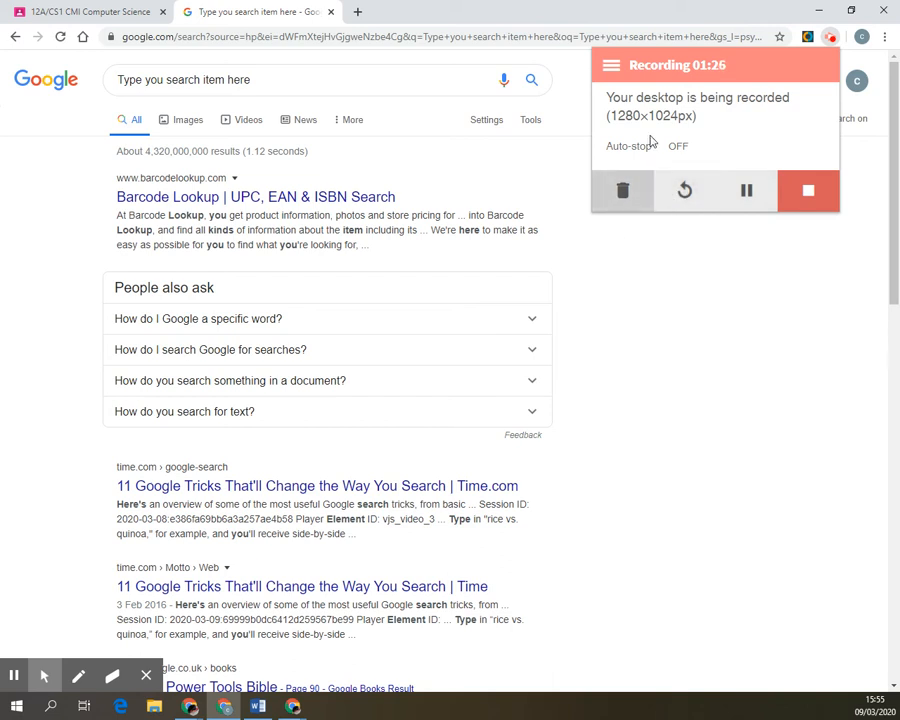
pyautogui.click(809, 192)
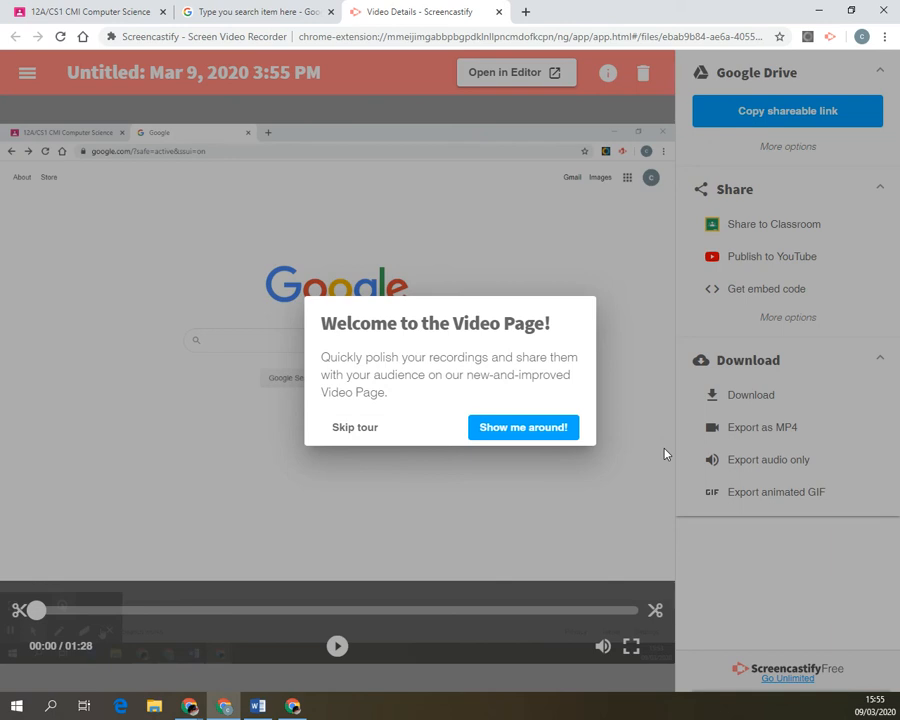
# Skip the welcome tour and retitle the video 'How to use Google'.
pyautogui.click(344, 432)
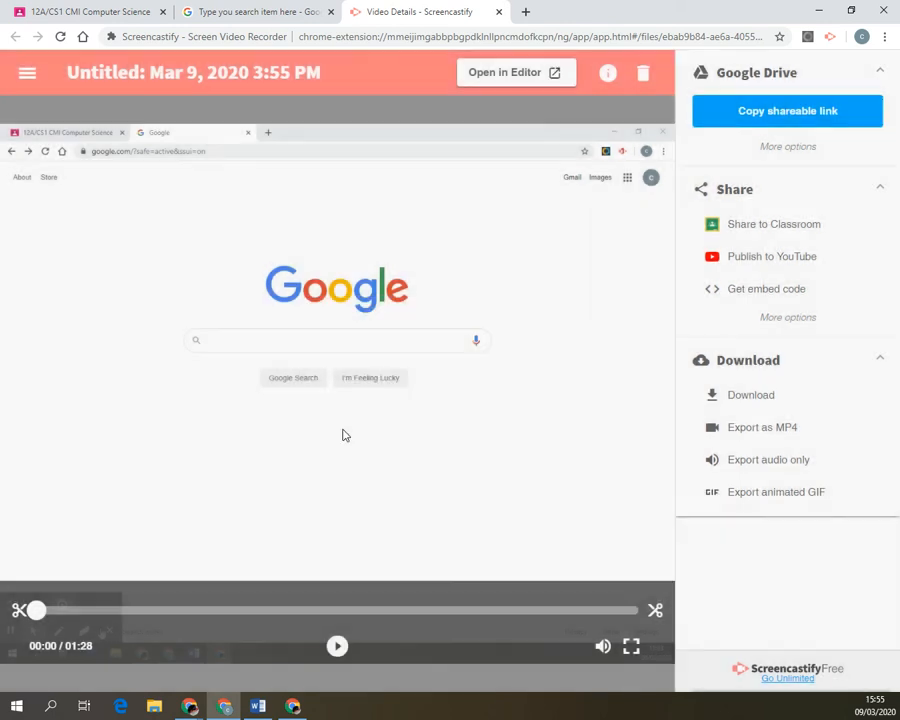
pyautogui.click(230, 80)
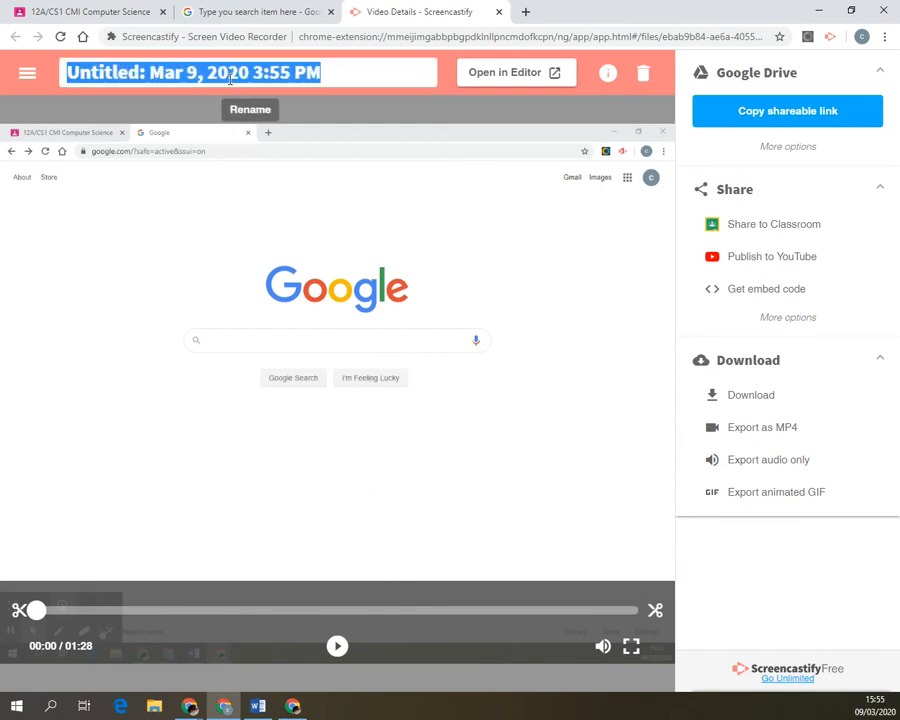
pyautogui.write('How t')
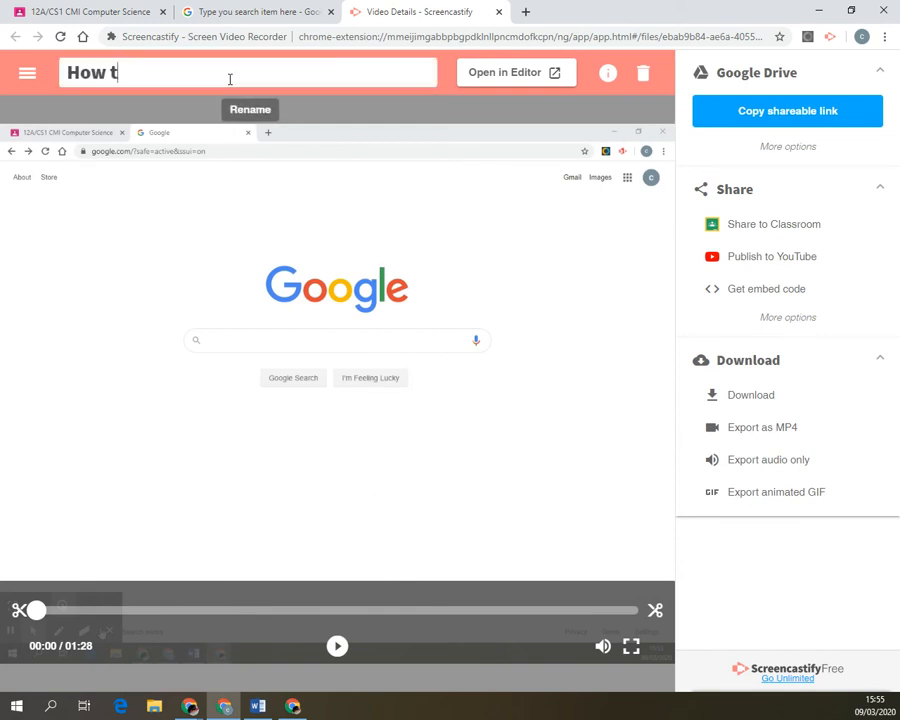
pyautogui.write('op ')
pyautogui.write('use ')
pyautogui.write('Google')
pyautogui.click(466, 238)
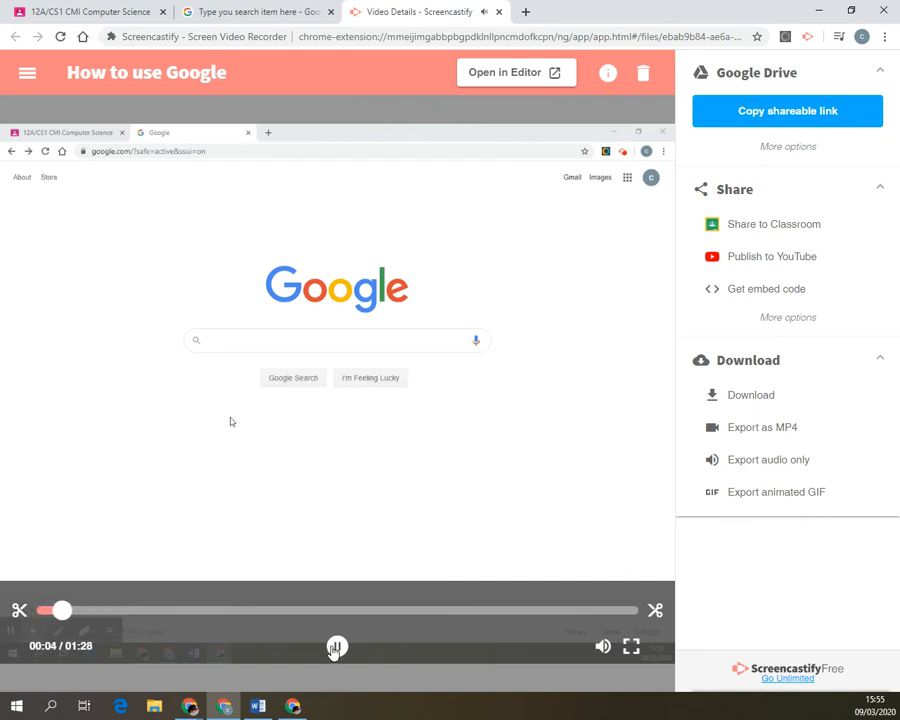
# Pause and scrub the How to use Google recording to the search results, then copy its Drive shareable link.
pyautogui.click(336, 648)
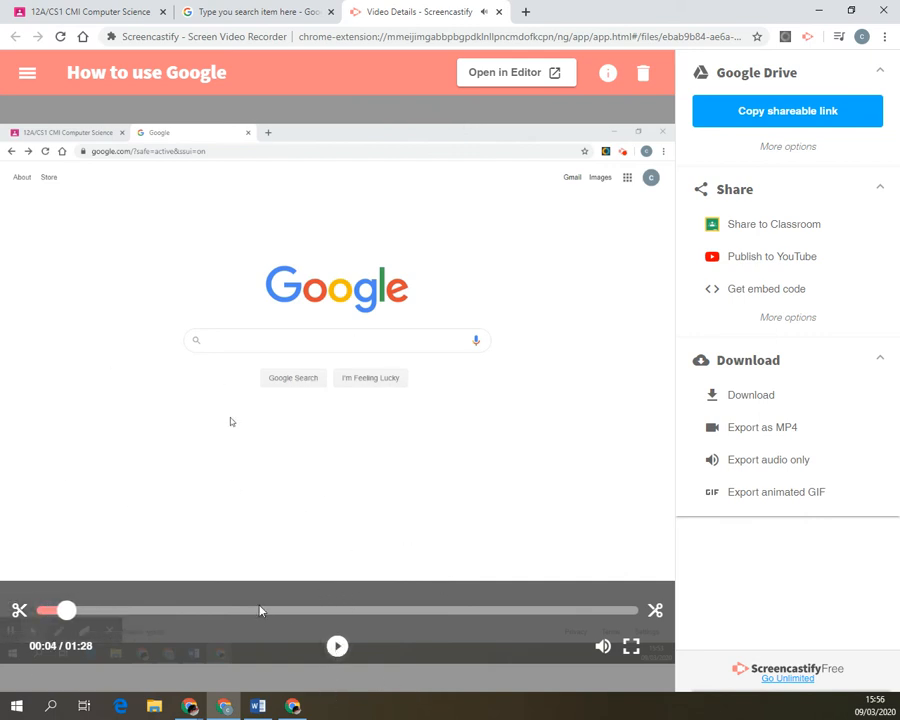
pyautogui.moveTo(260, 611); pyautogui.dragTo(316, 612)
pyautogui.click(422, 610)
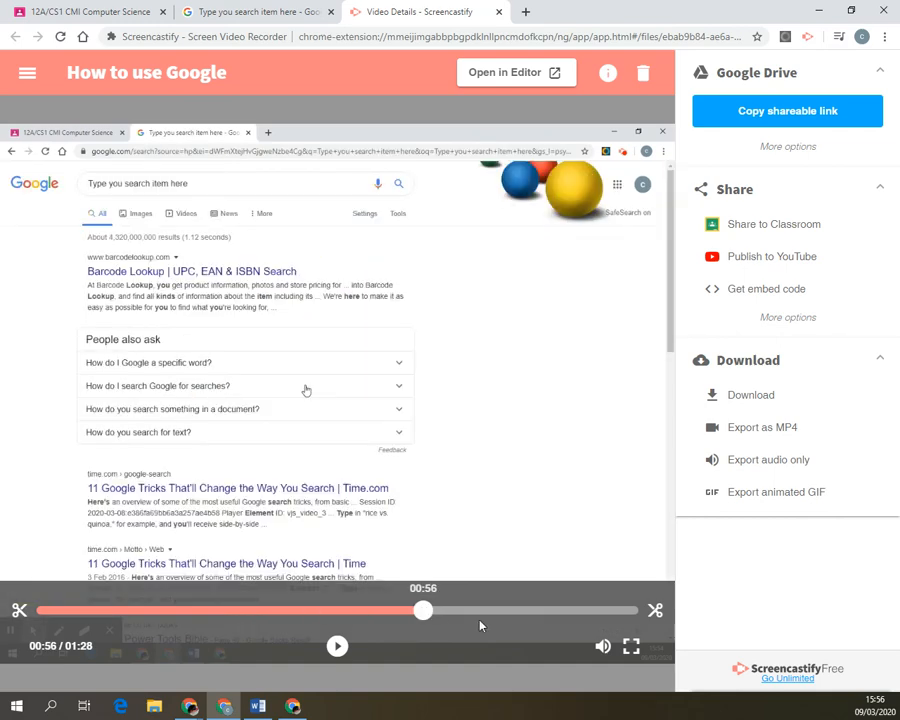
pyautogui.moveTo(376, 610)
pyautogui.mouseDown()
pyautogui.moveTo(400, 612)
pyautogui.moveTo(330, 610)
pyautogui.moveTo(382, 610)
pyautogui.mouseUp()
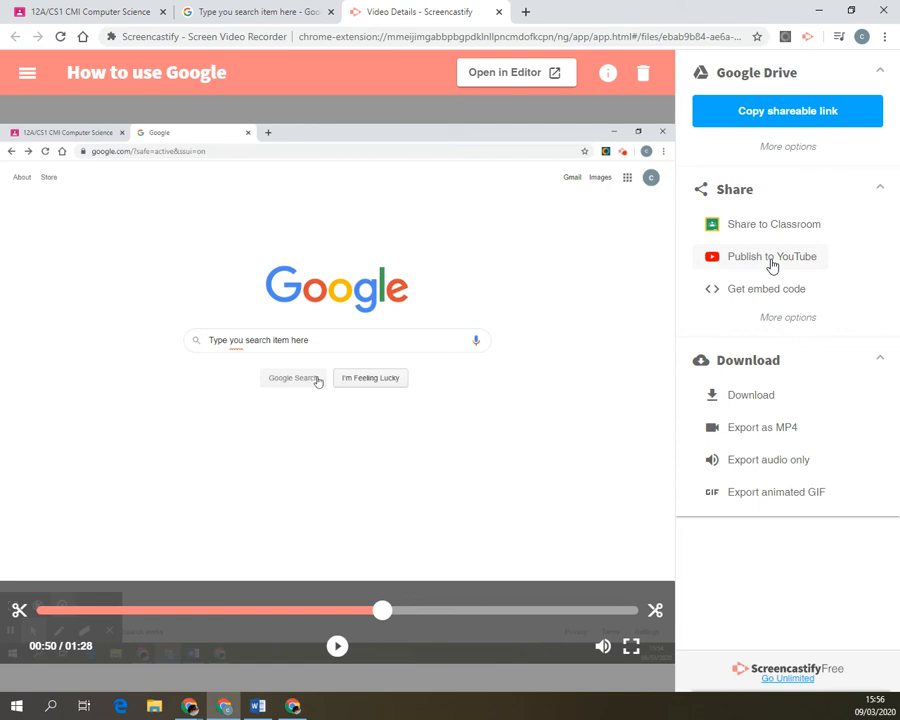
pyautogui.click(764, 120)
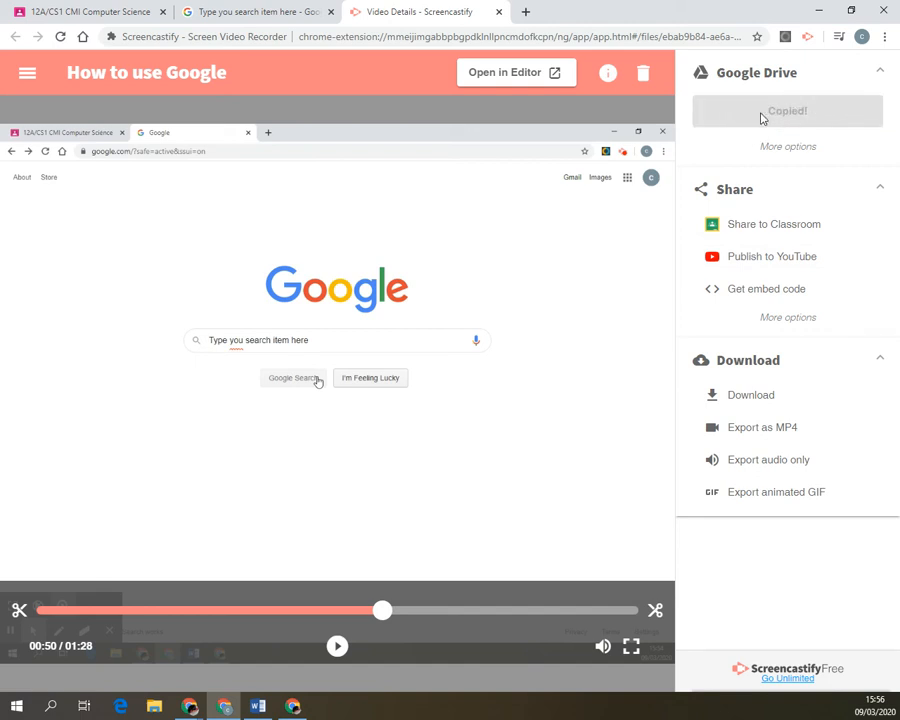
# Start a new post in the 12A/CS1 CMI class stream titled 'How to use Goog'.
pyautogui.click(51, 15)
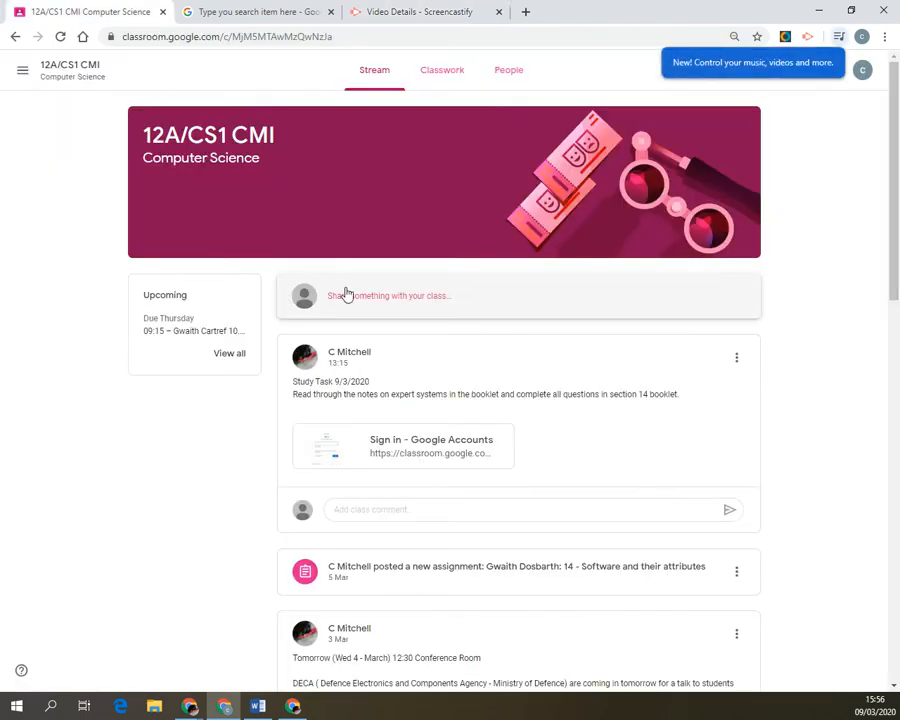
pyautogui.click(498, 308)
pyautogui.write('How')
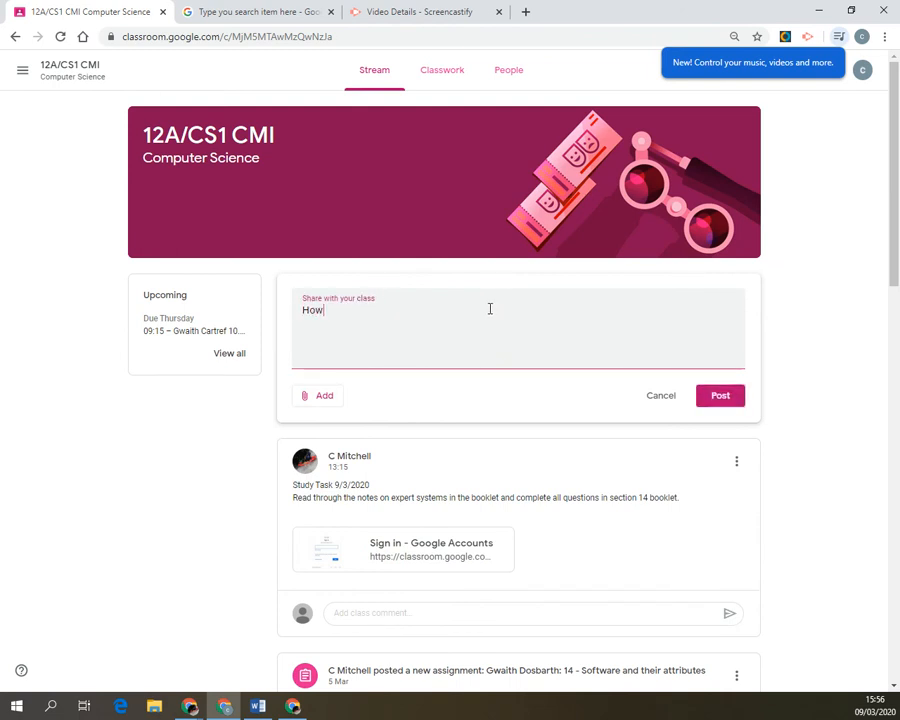
pyautogui.write(' to use Google.')
# Attach the copied Drive link to the post, then close the draft without posting.
pyautogui.click(330, 398)
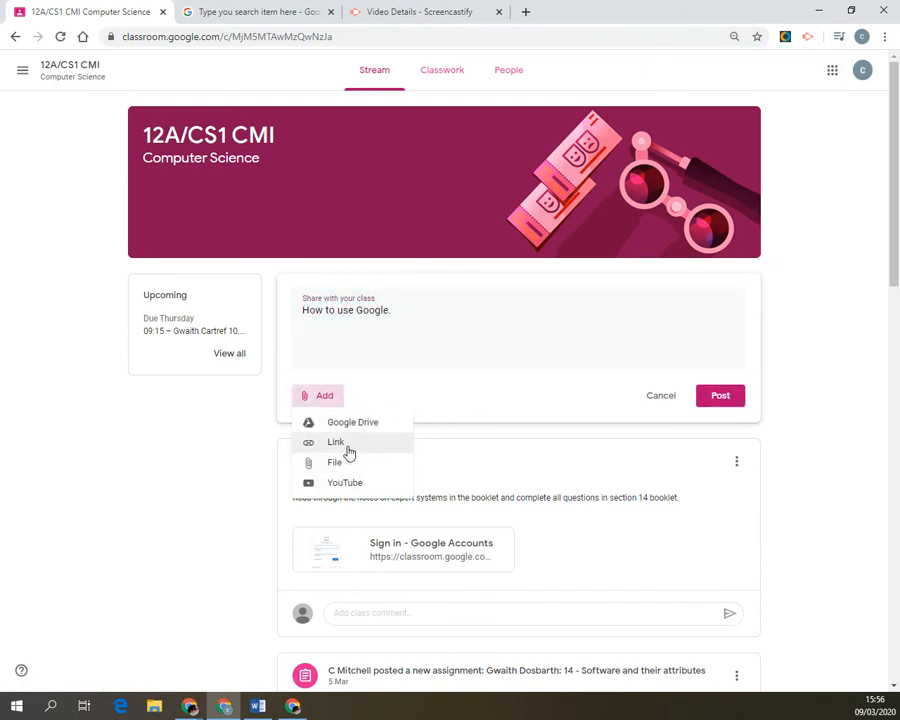
pyautogui.click(347, 451)
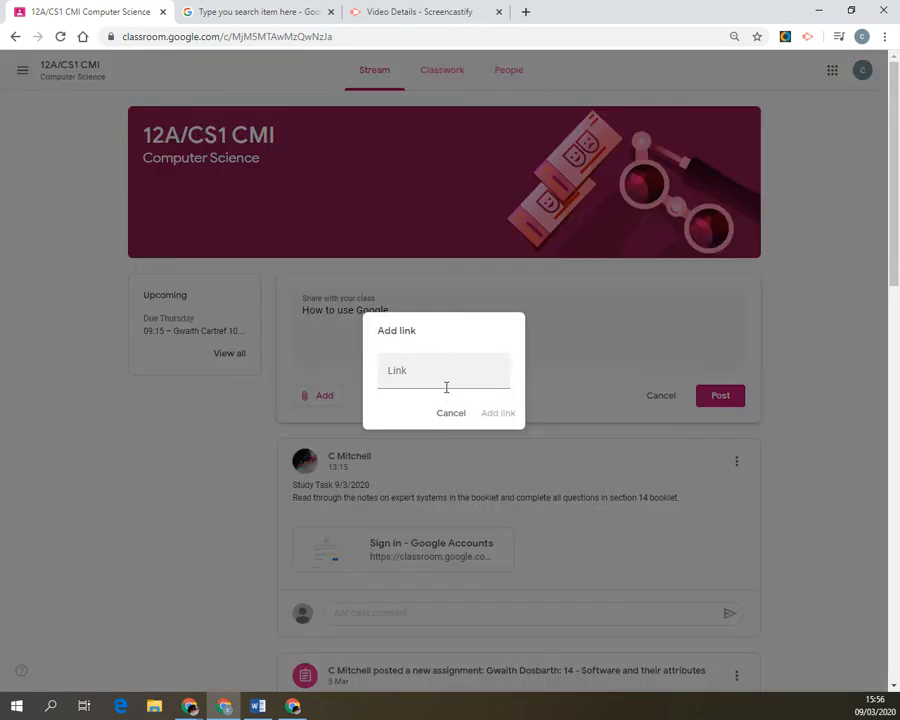
pyautogui.click(446, 387)
pyautogui.click(504, 411)
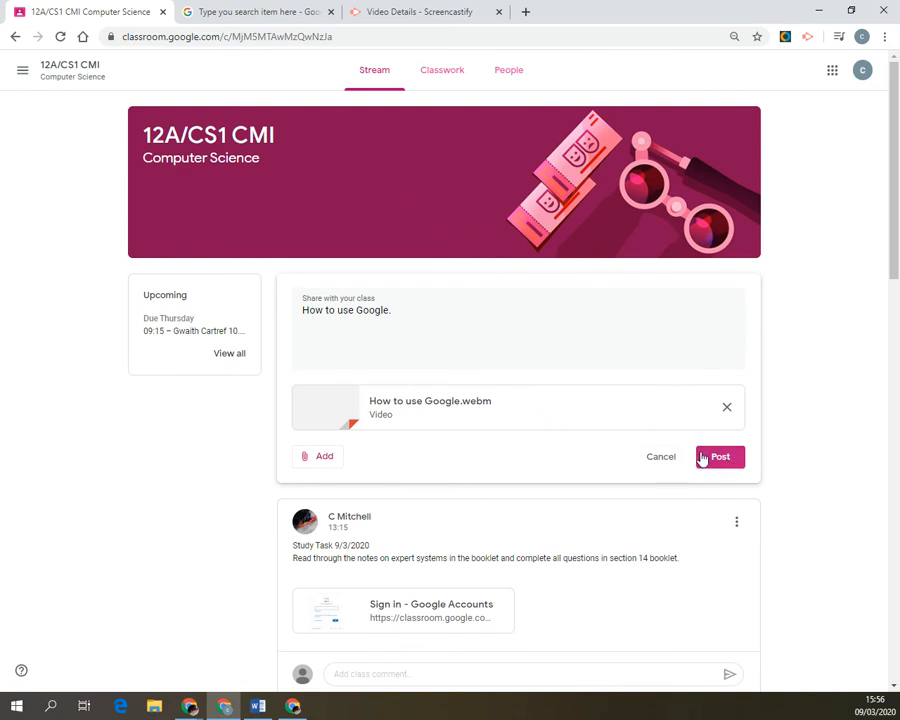
pyautogui.click(655, 462)
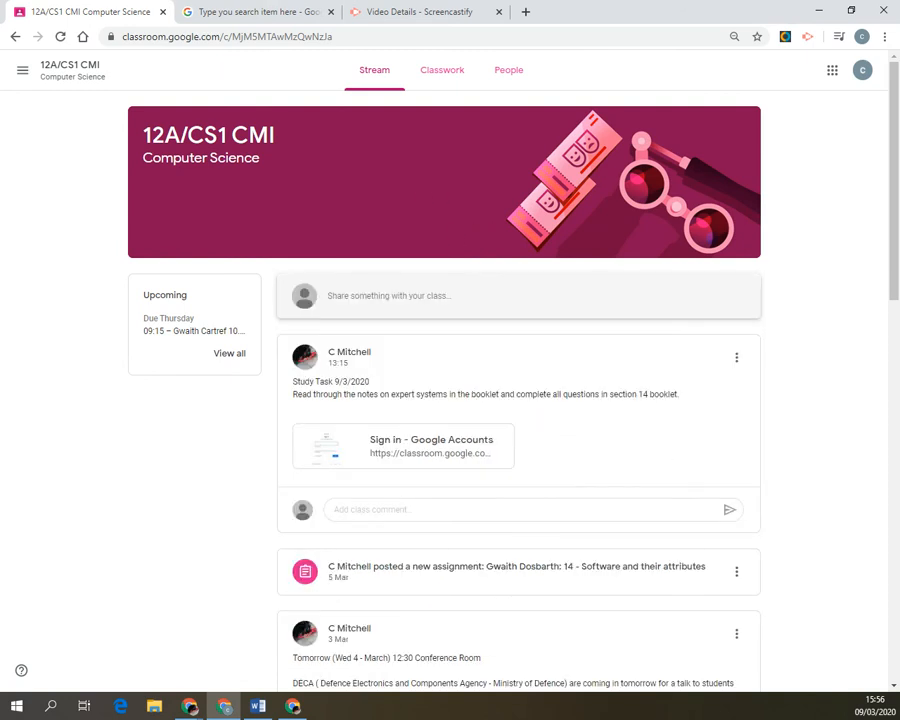
pyautogui.hotkey('alt', 'Tab')
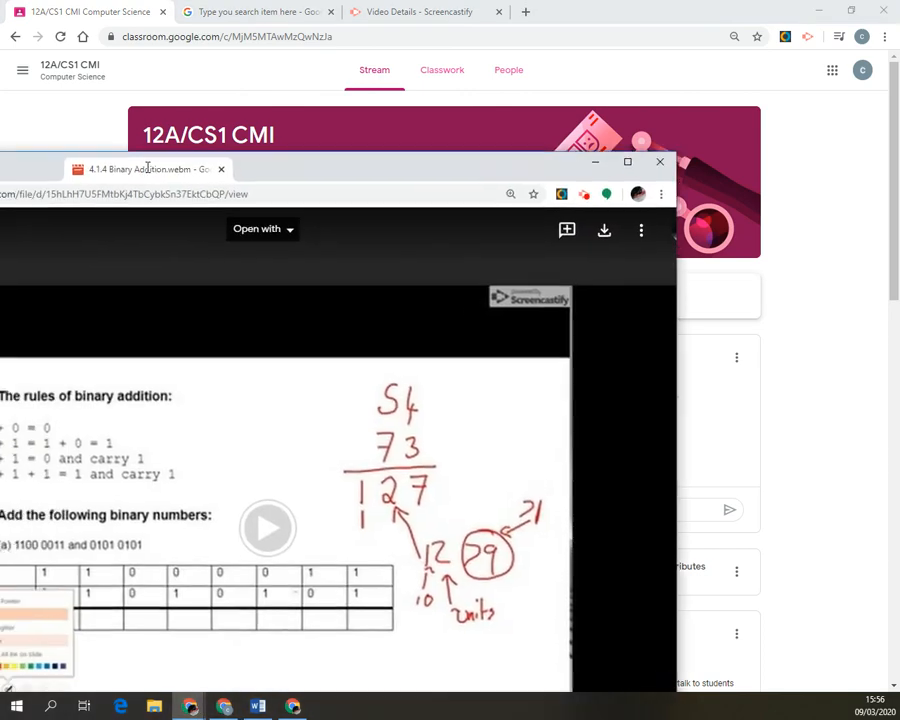
pyautogui.moveTo(146, 166); pyautogui.dragTo(400, 3)
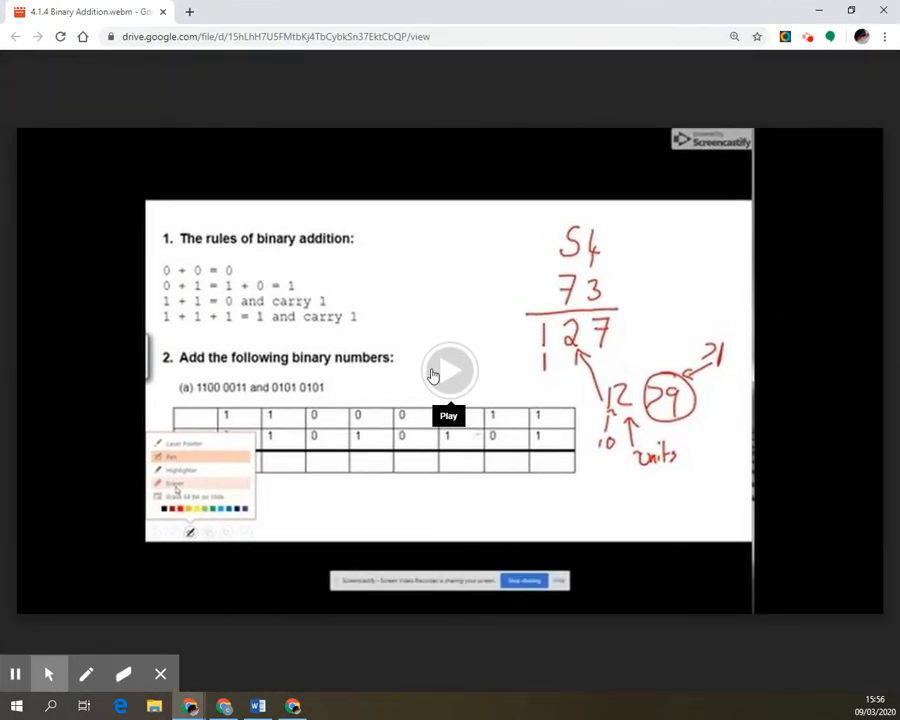
pyautogui.click(438, 378)
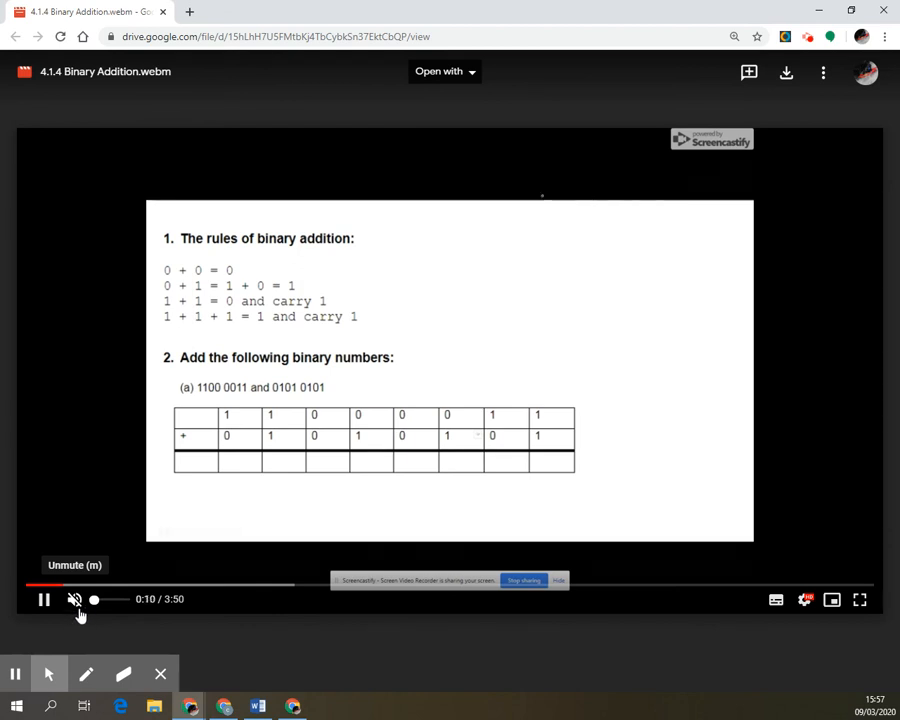
pyautogui.click(80, 612)
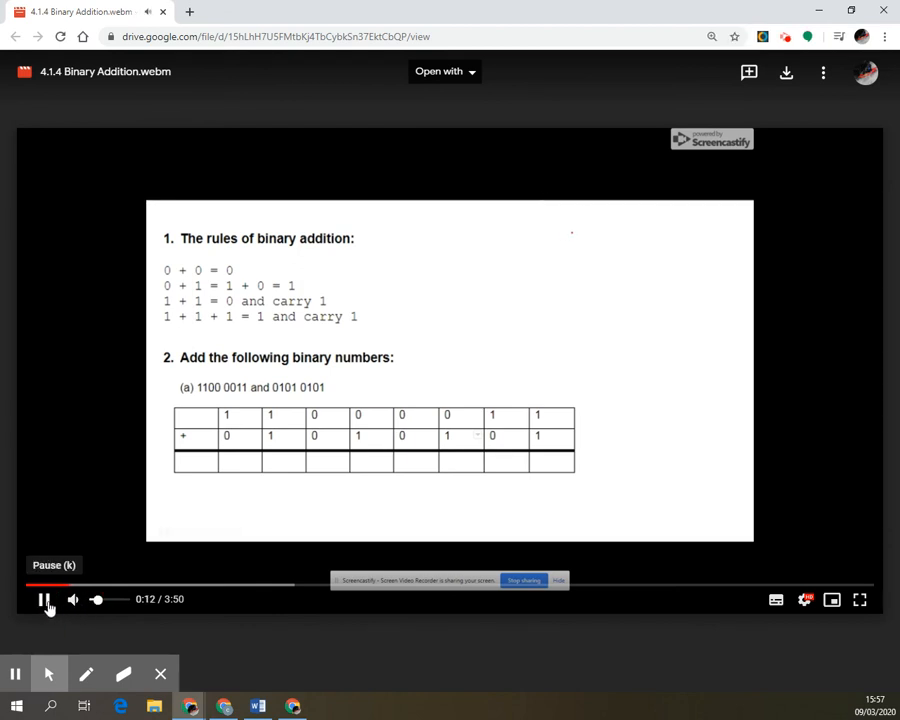
pyautogui.click(44, 603)
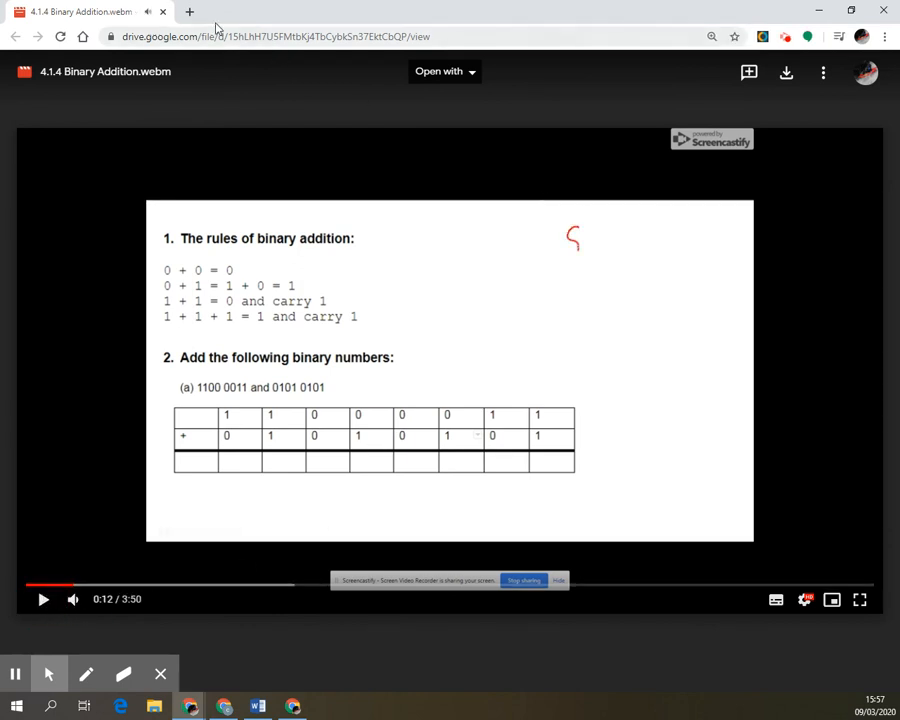
pyautogui.click(161, 12)
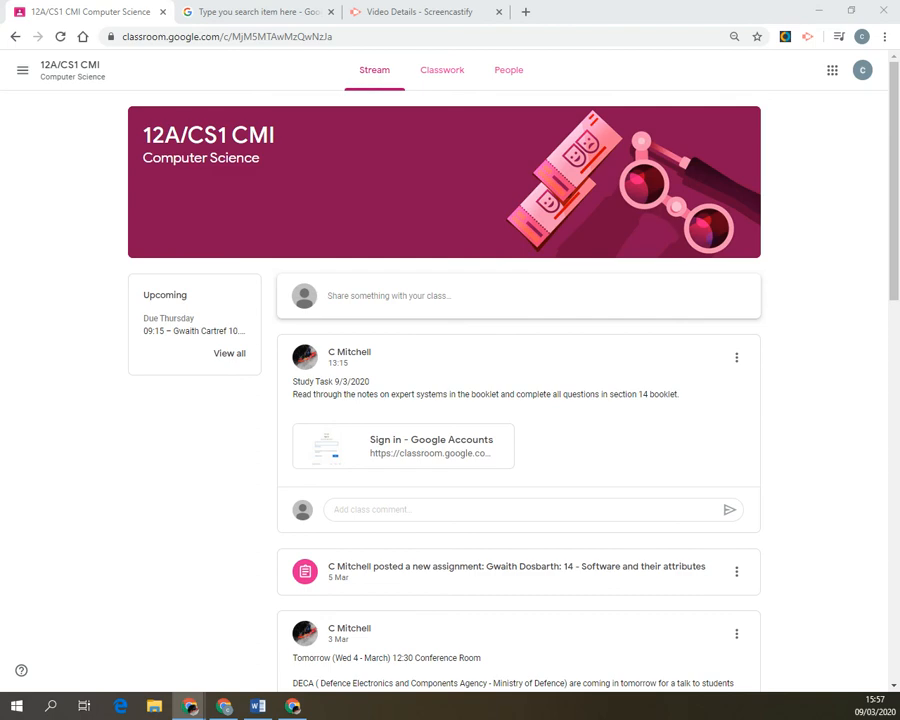
# Reopen the Two's Complement - Subtraction.mp4 video window and mute its volume.
pyautogui.hotkey('ctrl', 'shift', 't')
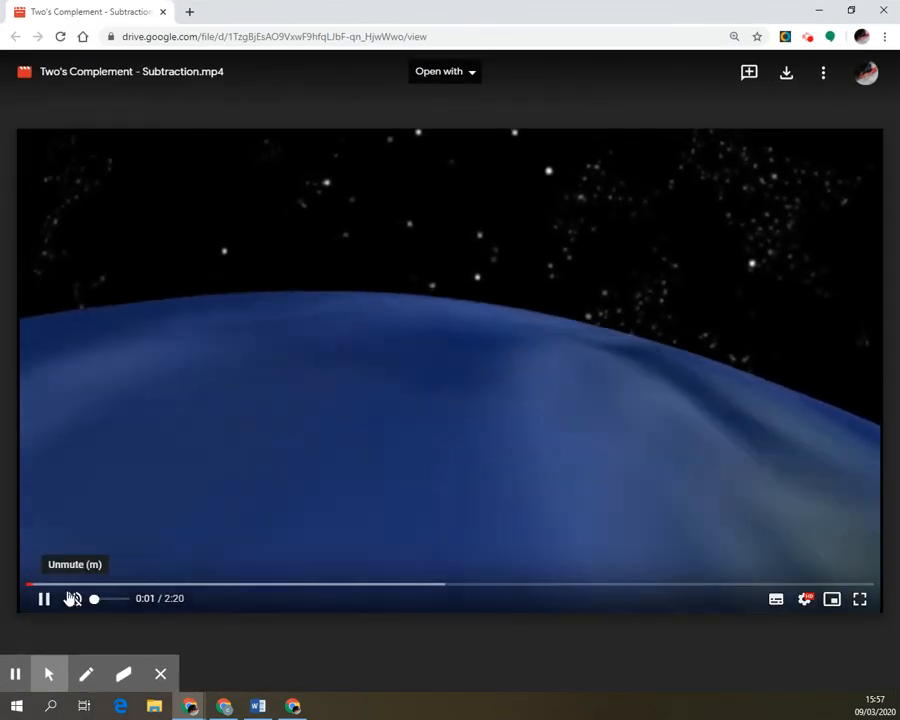
pyautogui.click(74, 600)
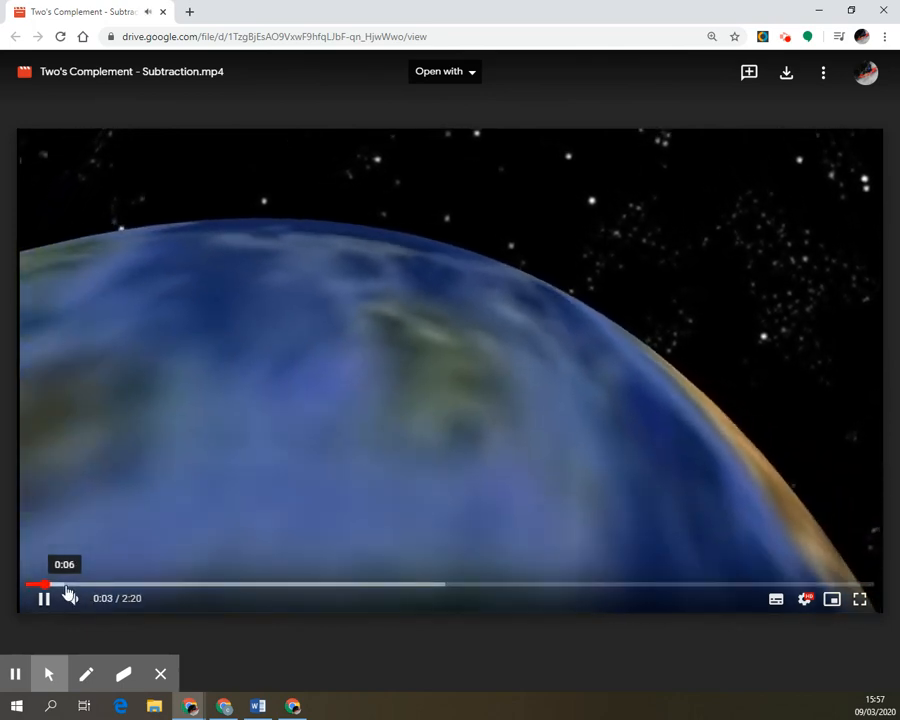
pyautogui.click(67, 586)
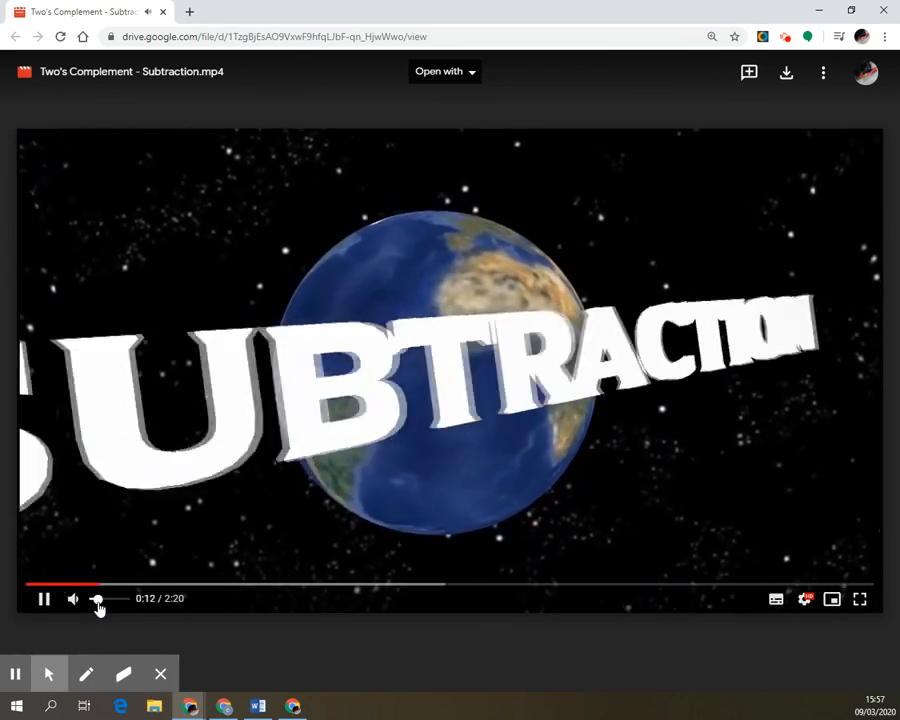
pyautogui.moveTo(99, 608); pyautogui.dragTo(93, 603)
# Seek the muted video ahead to about 0:50 on the Rules slide.
pyautogui.click(163, 590)
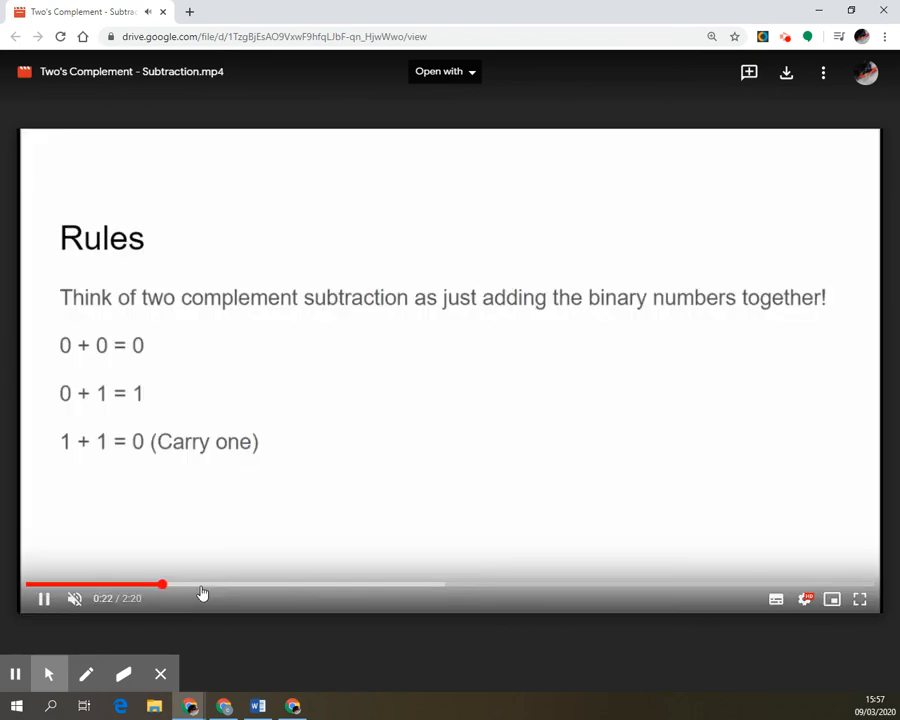
pyautogui.click(224, 590)
pyautogui.click(331, 590)
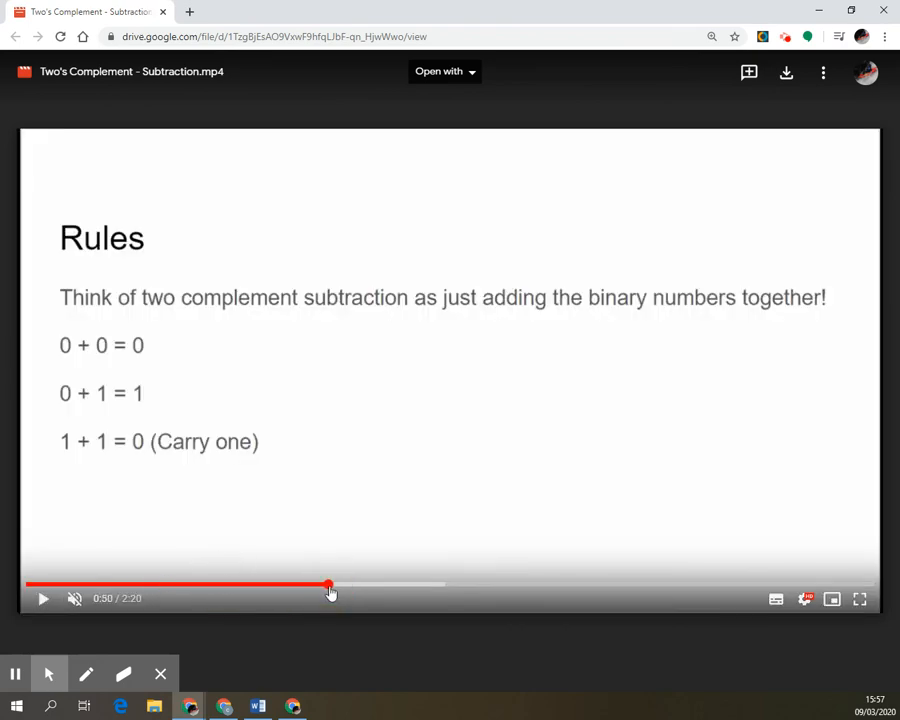